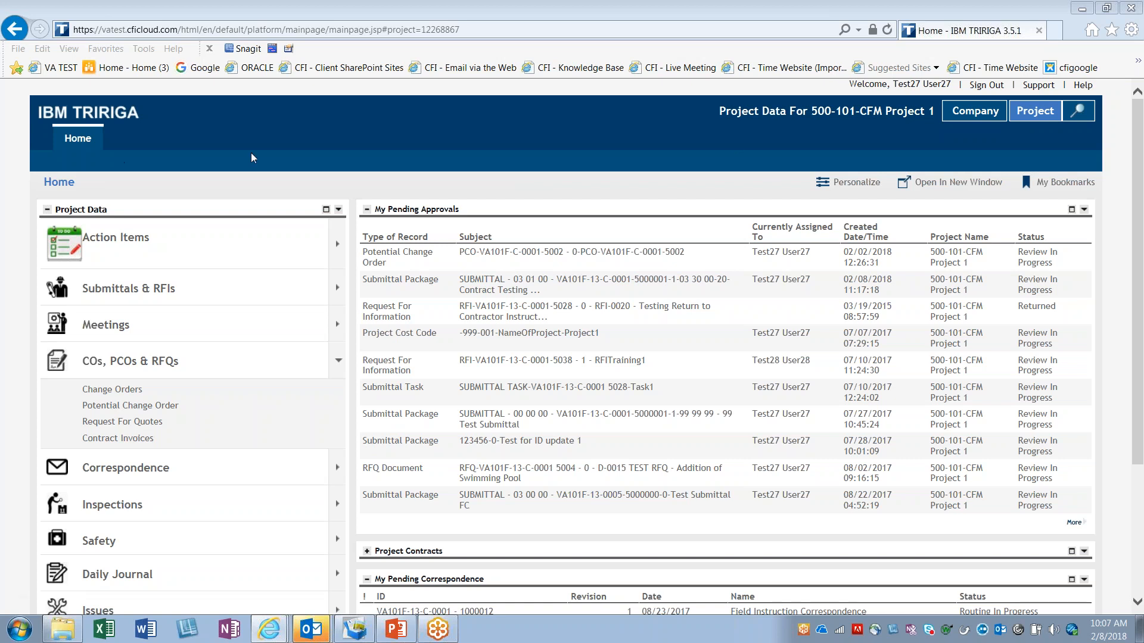
Step: Open the Action Items notifications, review the action items and notifications lists, and return to the home page
left_click(337, 243)
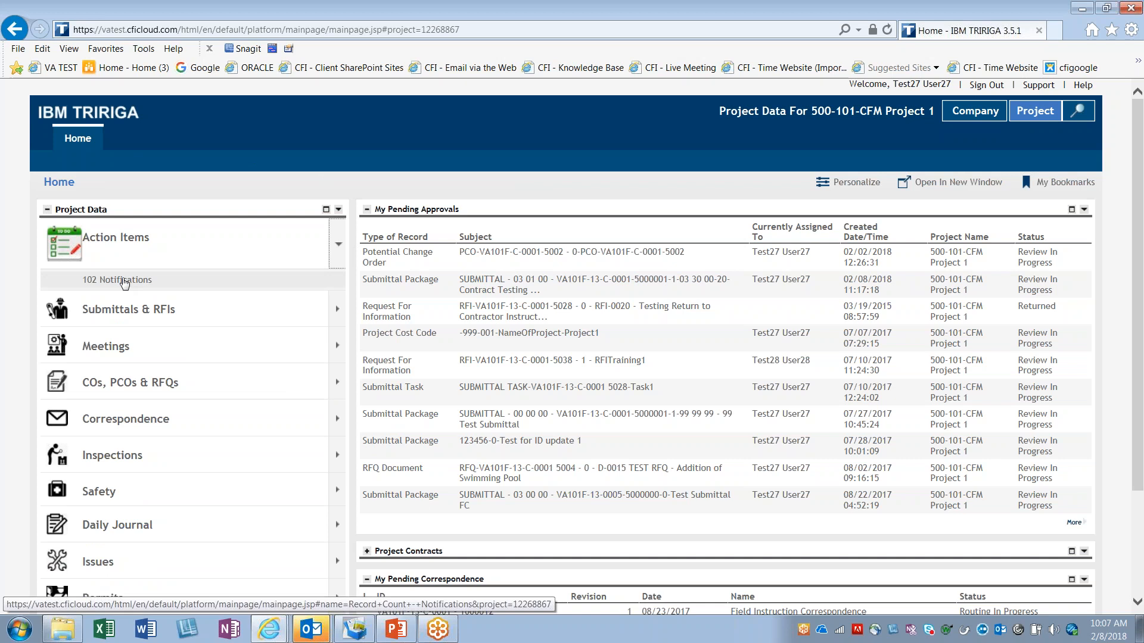
left_click(148, 280)
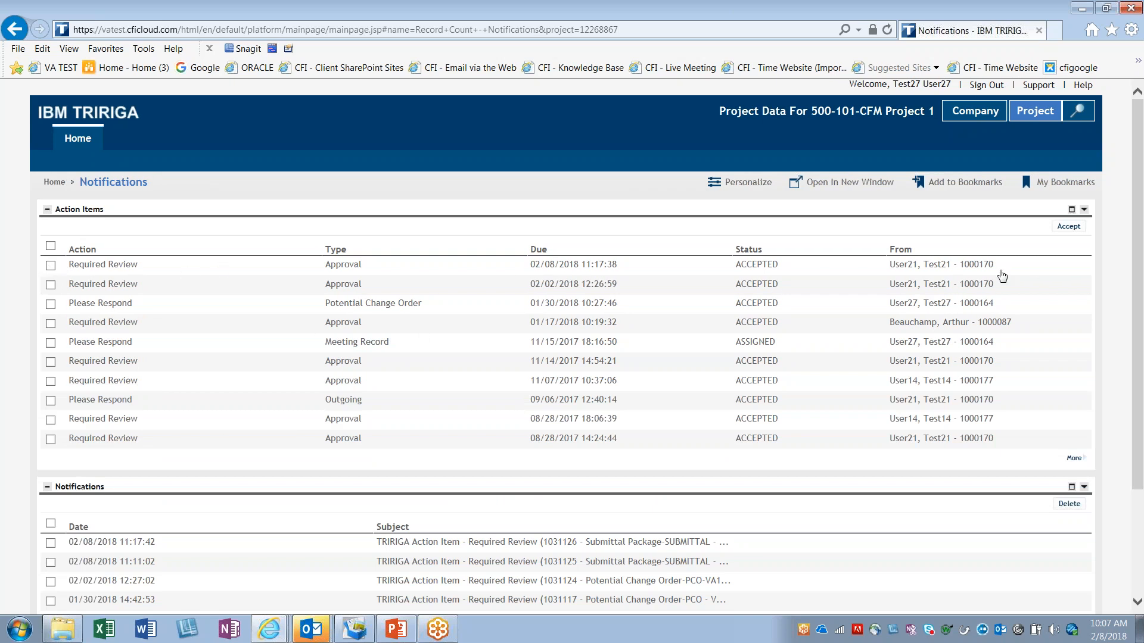
left_click_drag(179, 258, 19, 255)
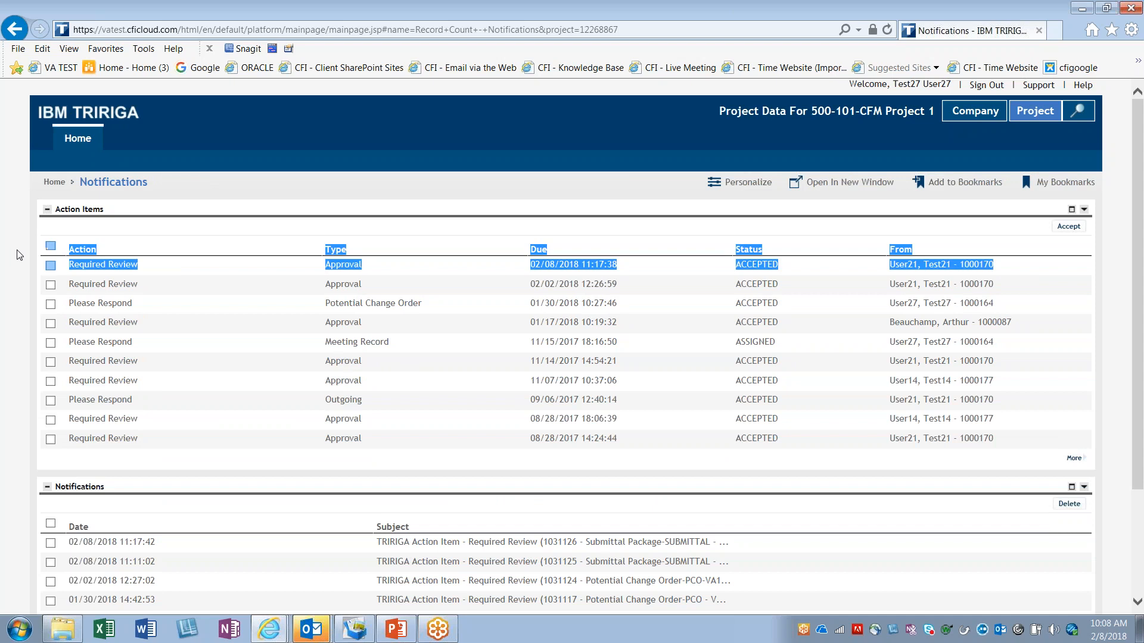
left_click(228, 236)
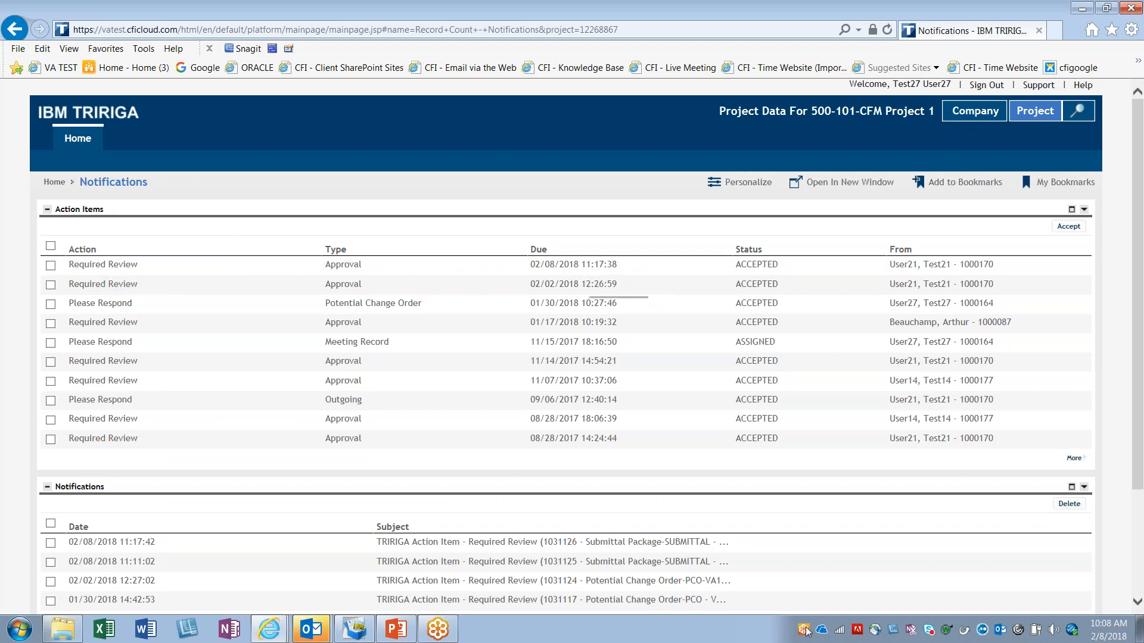
scroll(781, 497, "down", 2)
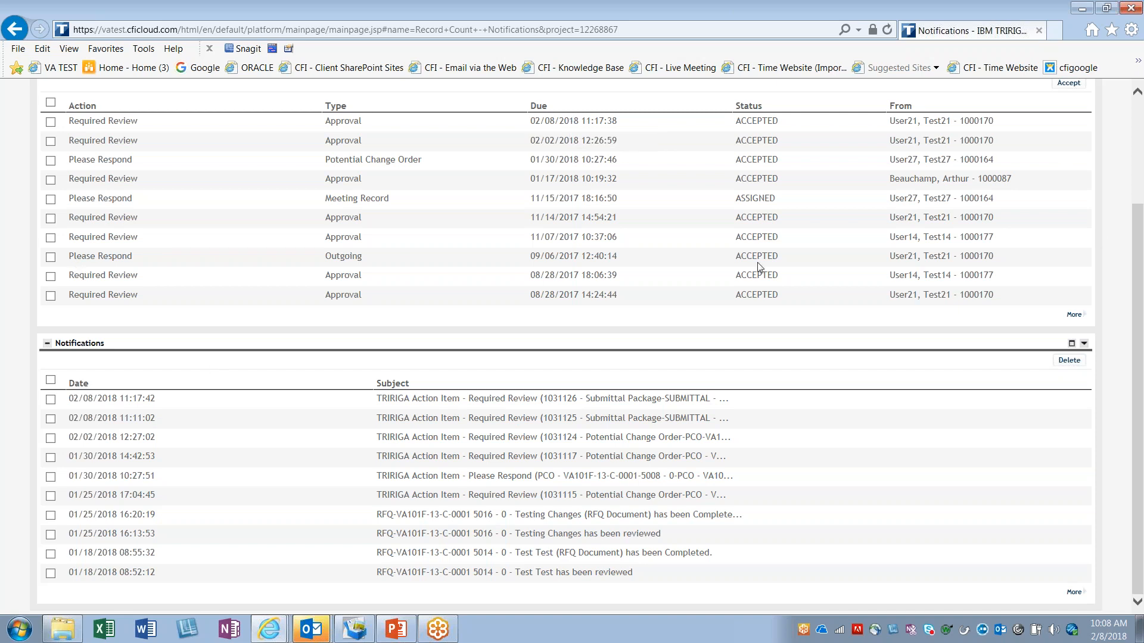
scroll(566, 337, "up", 3)
left_click(74, 149)
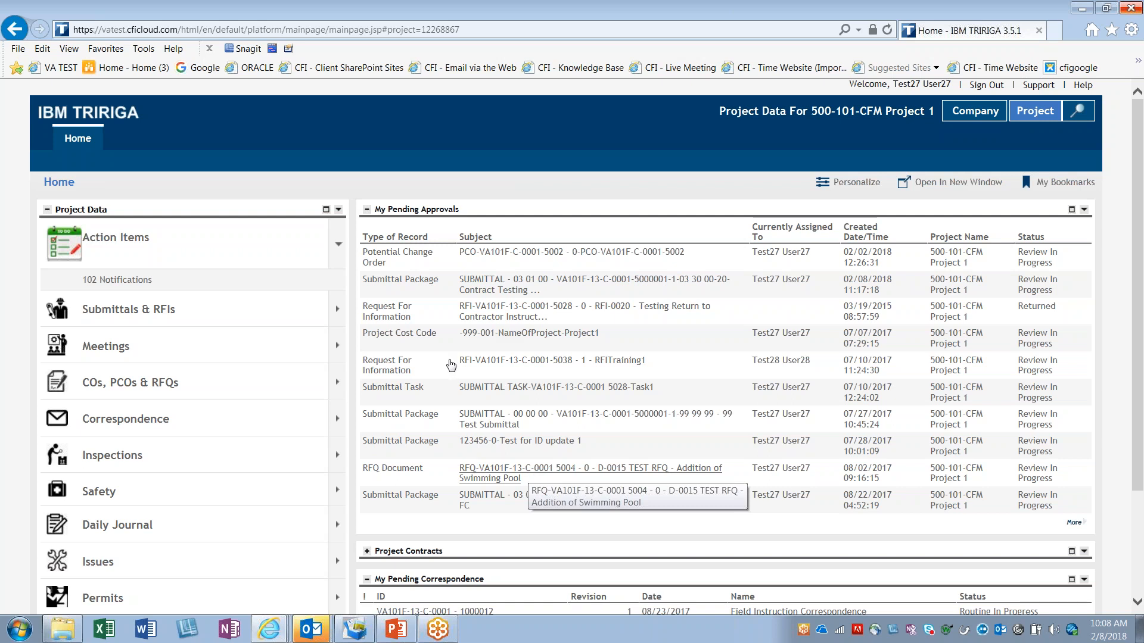
Step: Examine the Type of Record, Subject and Currently Assigned To columns of the My Pending Approvals list
triple_click(431, 243)
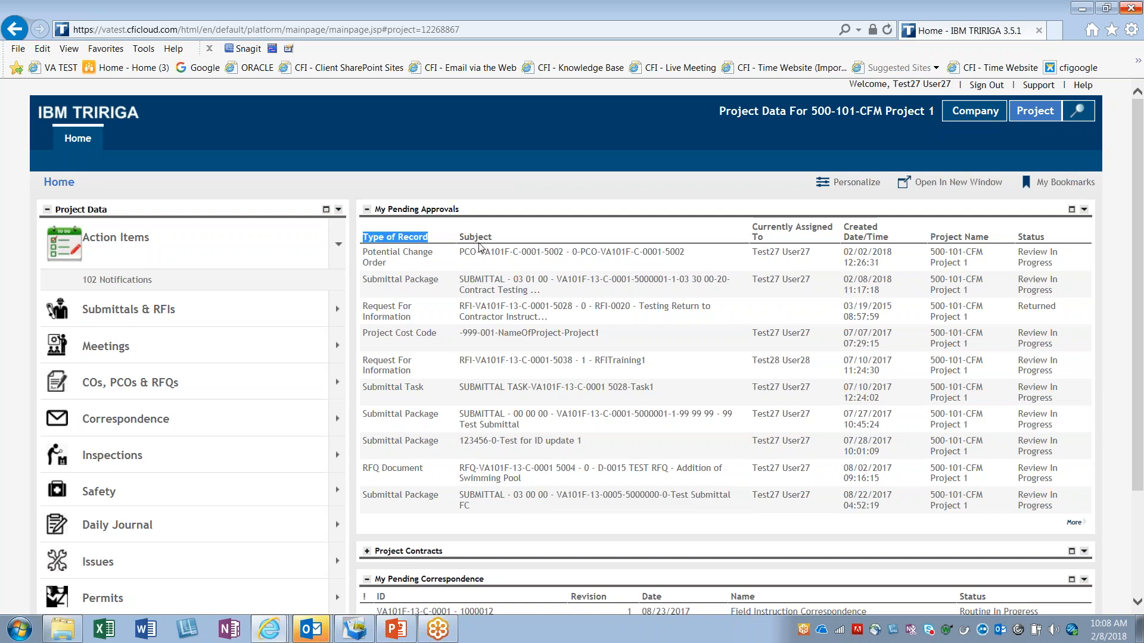
double_click(459, 238)
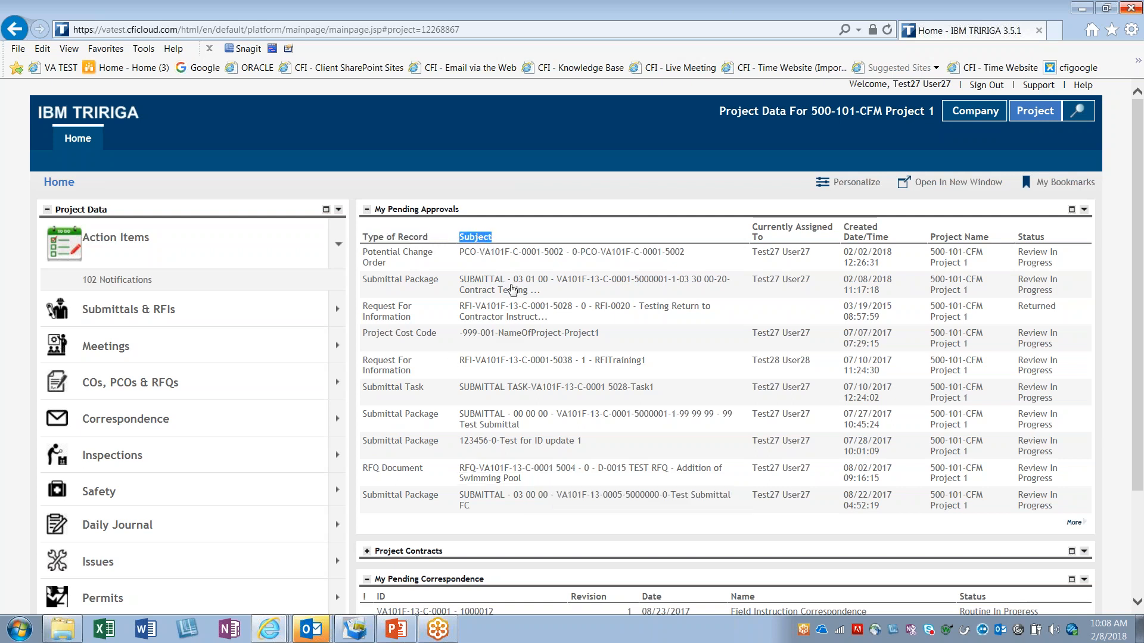
left_click(749, 232)
left_click_drag(751, 230, 798, 253)
left_click(848, 249)
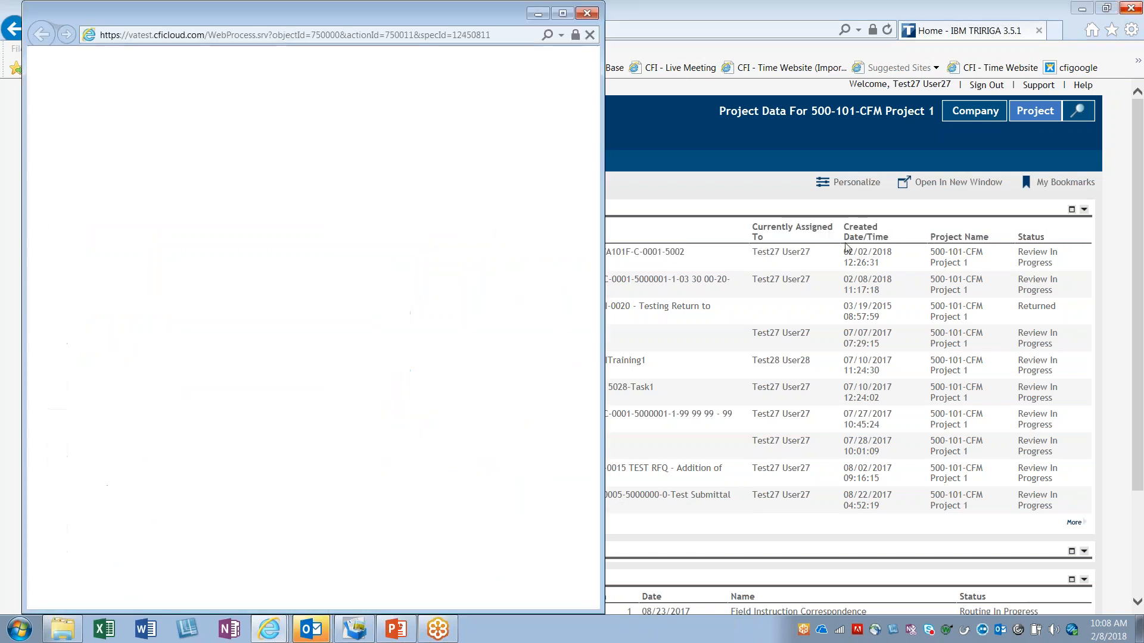
left_click(587, 13)
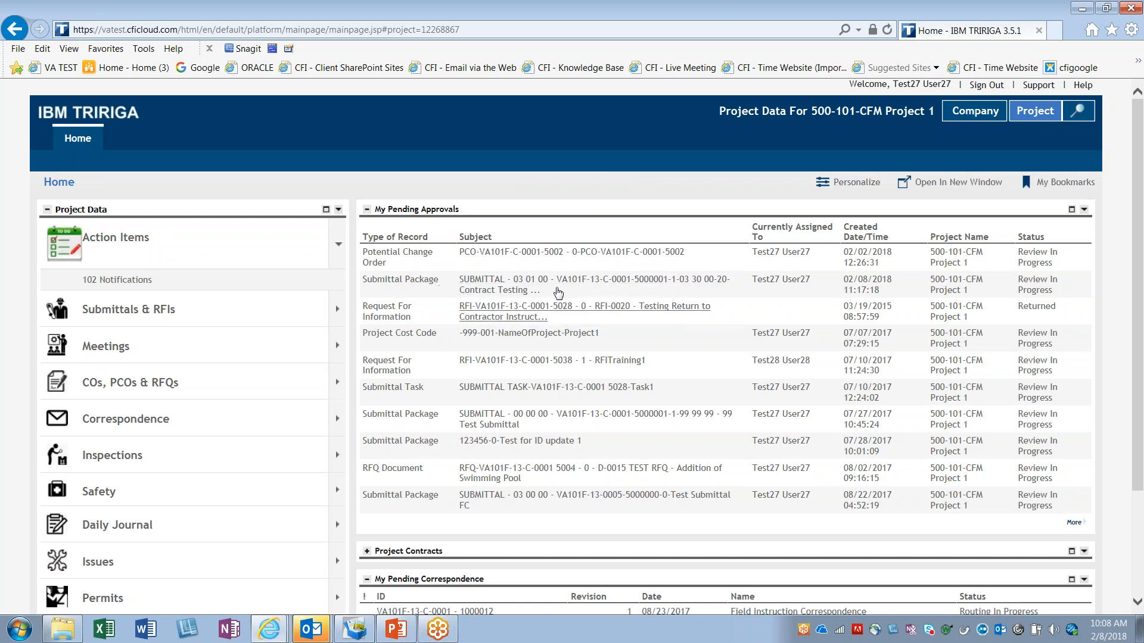
Step: Open the pending approval for the 03 30 00-20 Contract Testing submittal package and move its window toward the middle of the screen
mouse_move(396, 291)
left_mouse_down()
mouse_move(341, 278)
mouse_move(388, 291)
left_mouse_up()
left_click(481, 291)
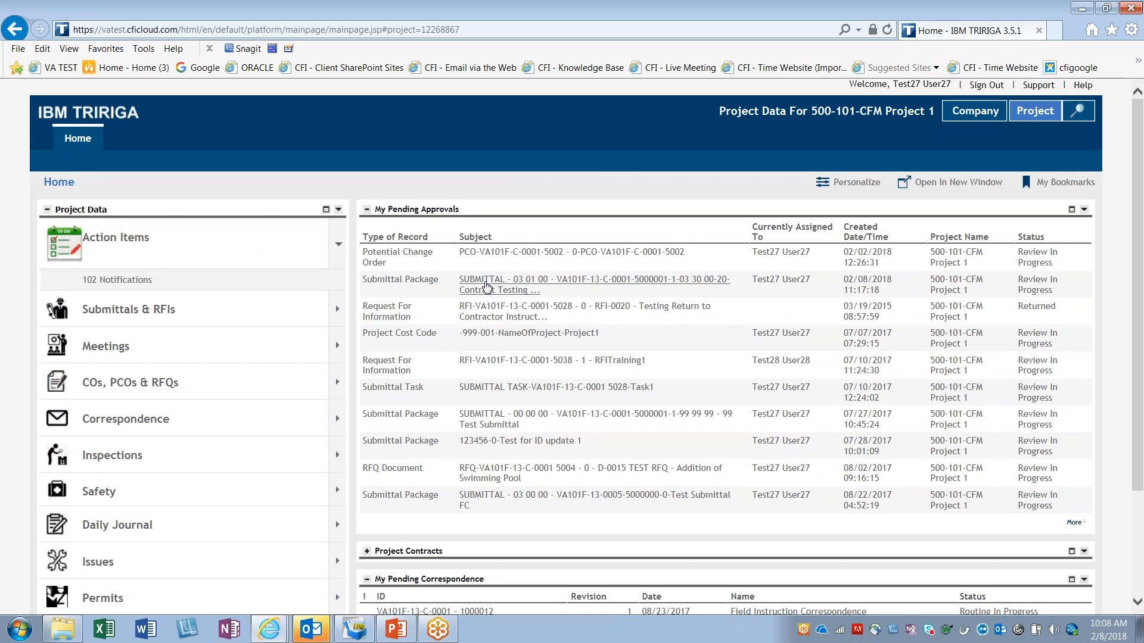
left_click_drag(464, 21, 540, 20)
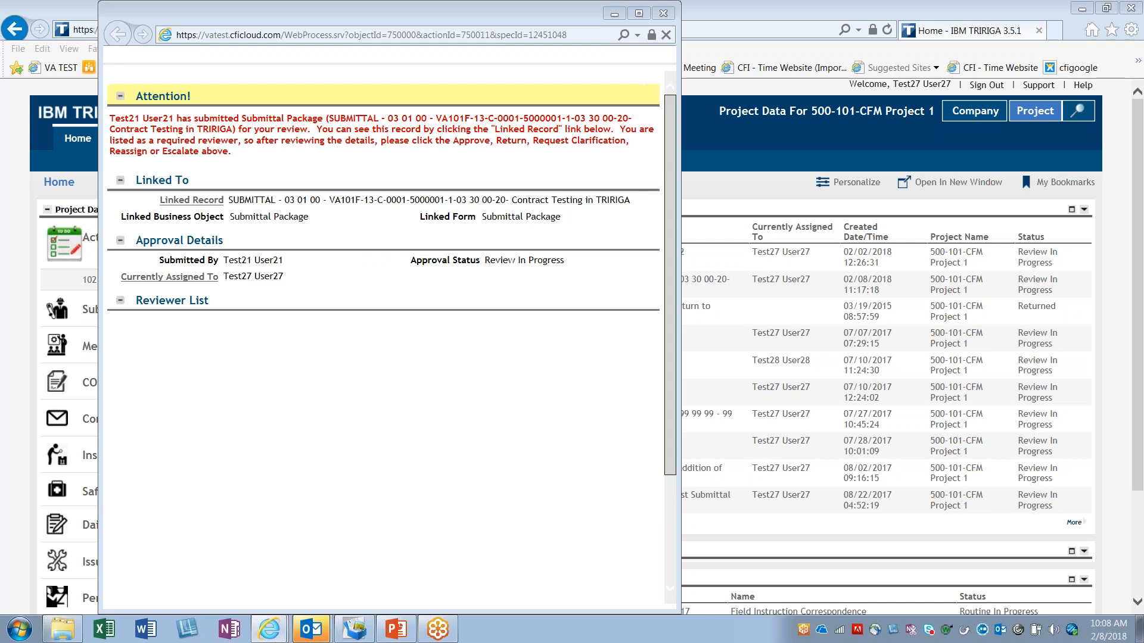
left_click_drag(320, 12, 456, 19)
Step: Review the approval's title and its Linked To details for the submittal package
left_click_drag(249, 72, 650, 77)
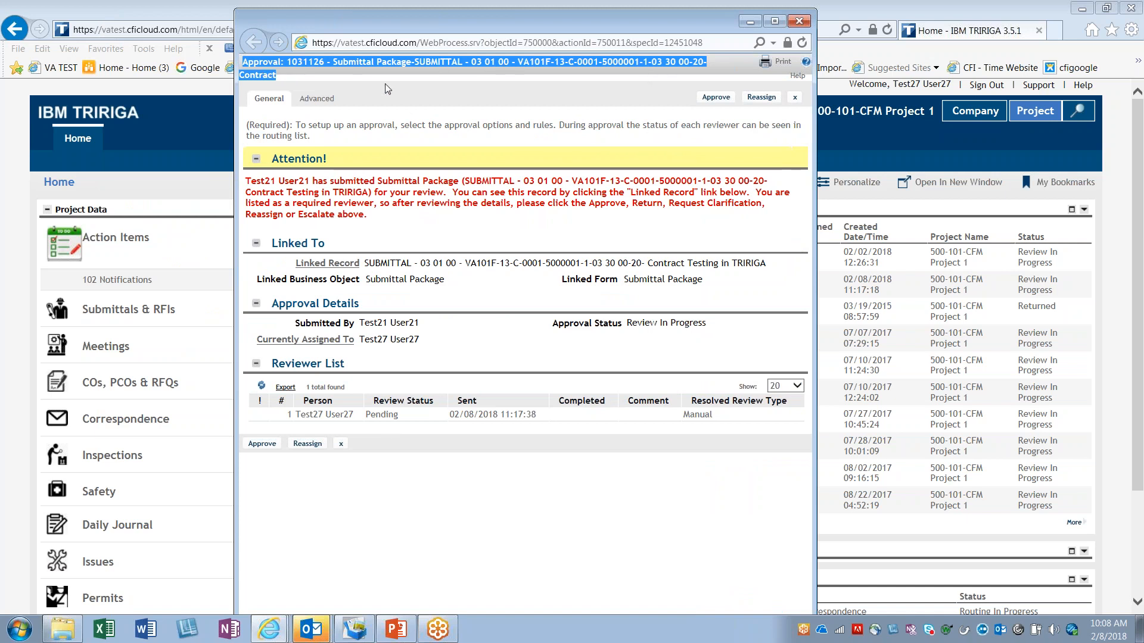
left_click(341, 65)
left_click_drag(333, 62, 454, 63)
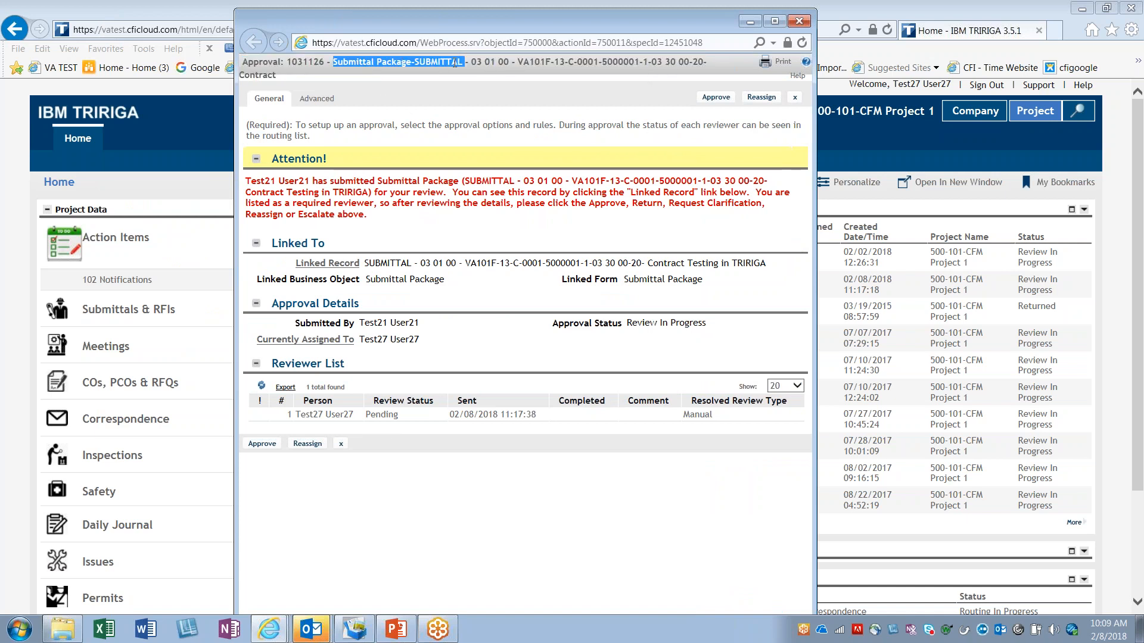
left_click(438, 94)
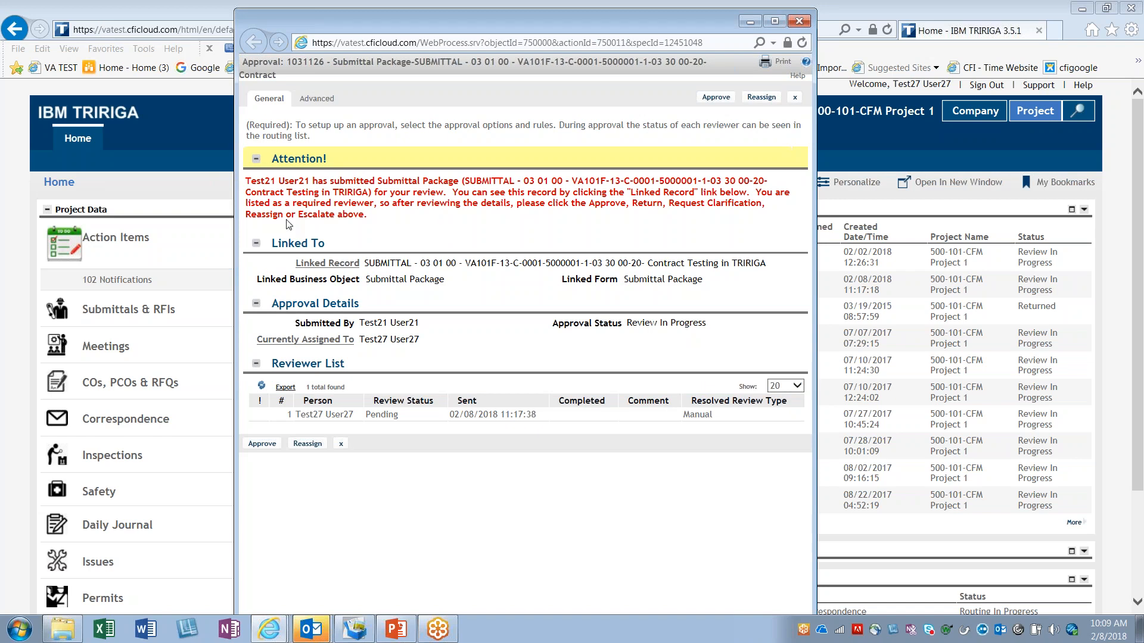
left_click_drag(288, 265, 501, 294)
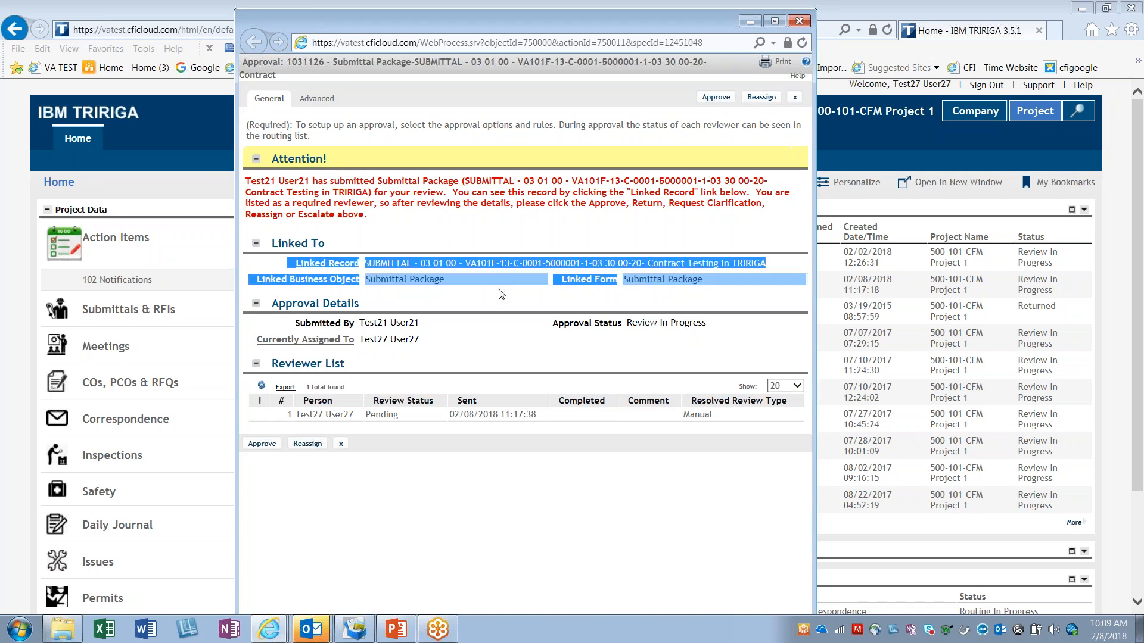
left_click(501, 293)
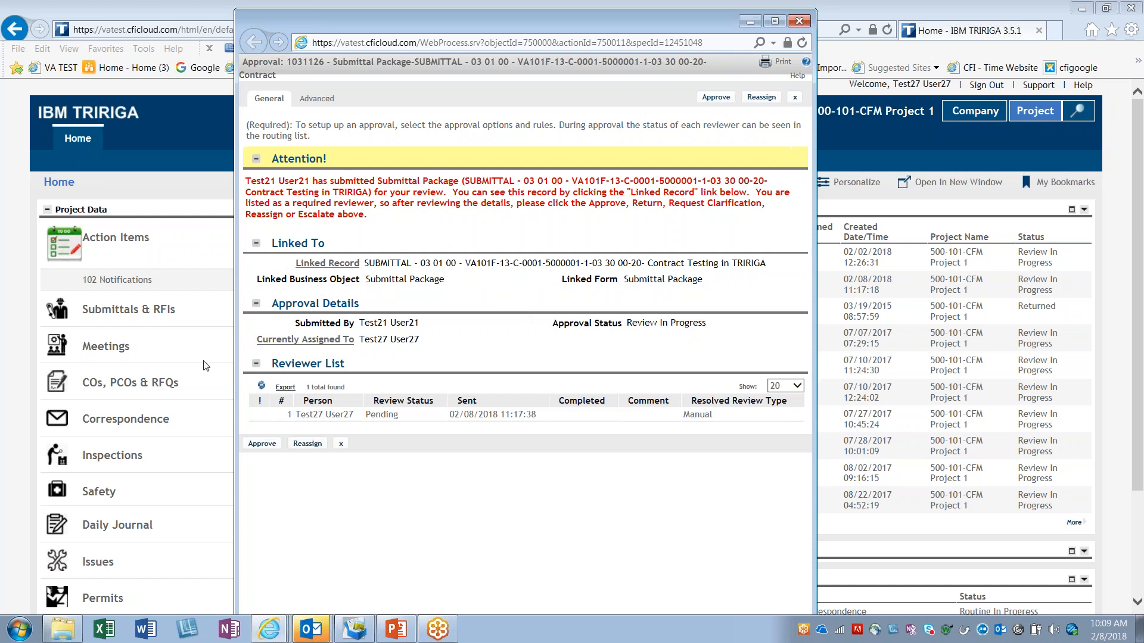
Step: Open the approval's linked submittal package record and review its description, reference details and items
left_click(318, 264)
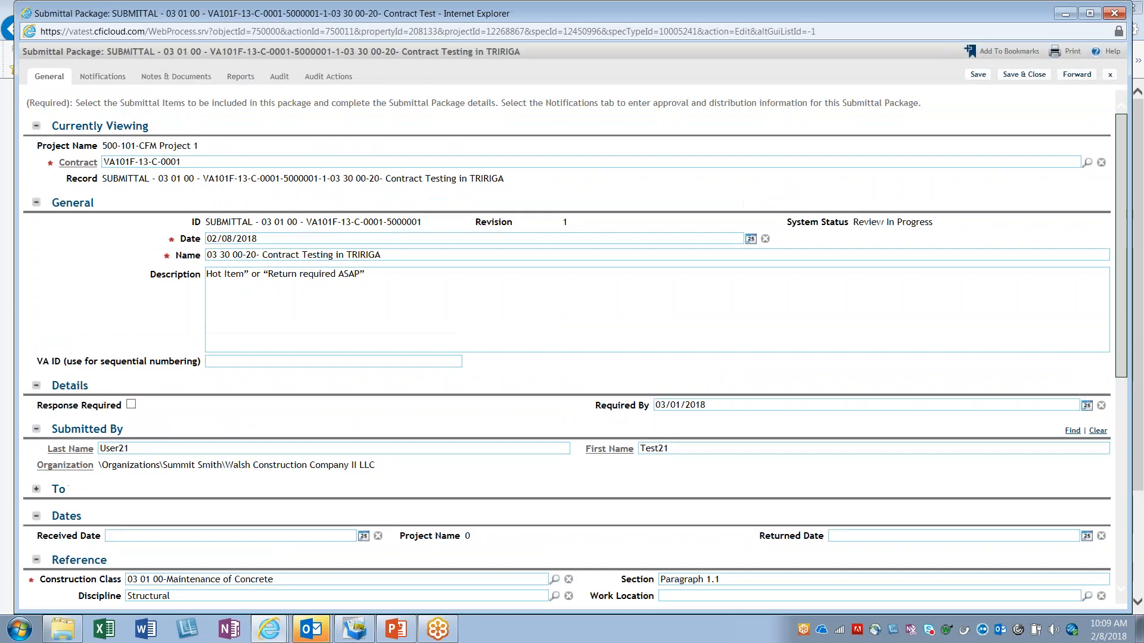
left_click_drag(222, 276, 417, 296)
left_click(322, 274)
scroll(290, 441, "down", 2)
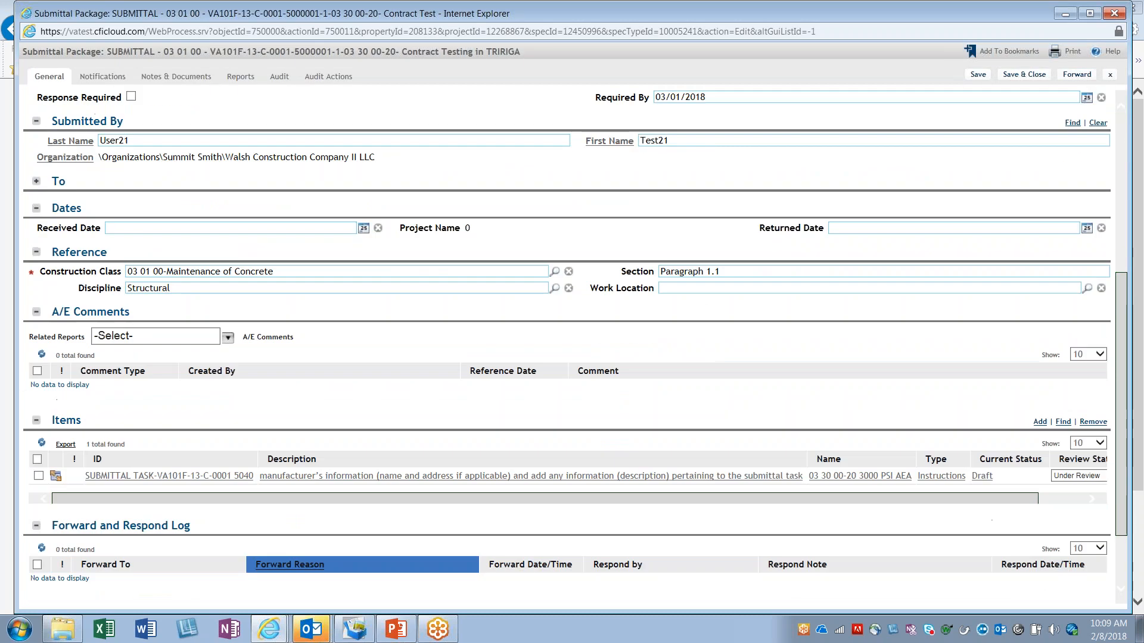
scroll(239, 382, "down", 5)
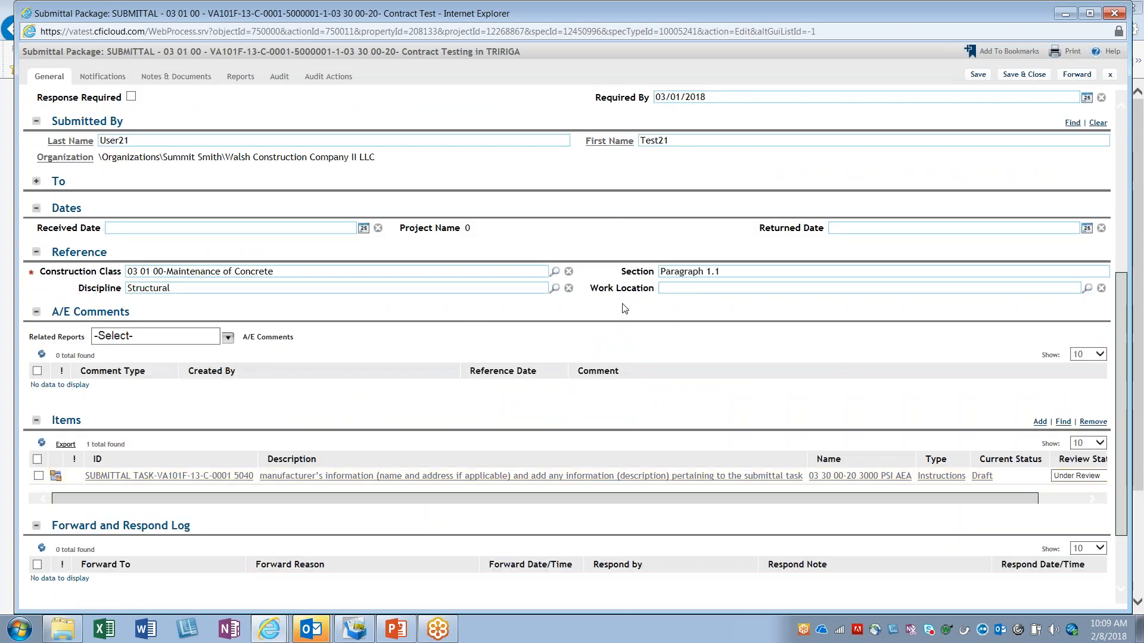
scroll(358, 424, "down", 3)
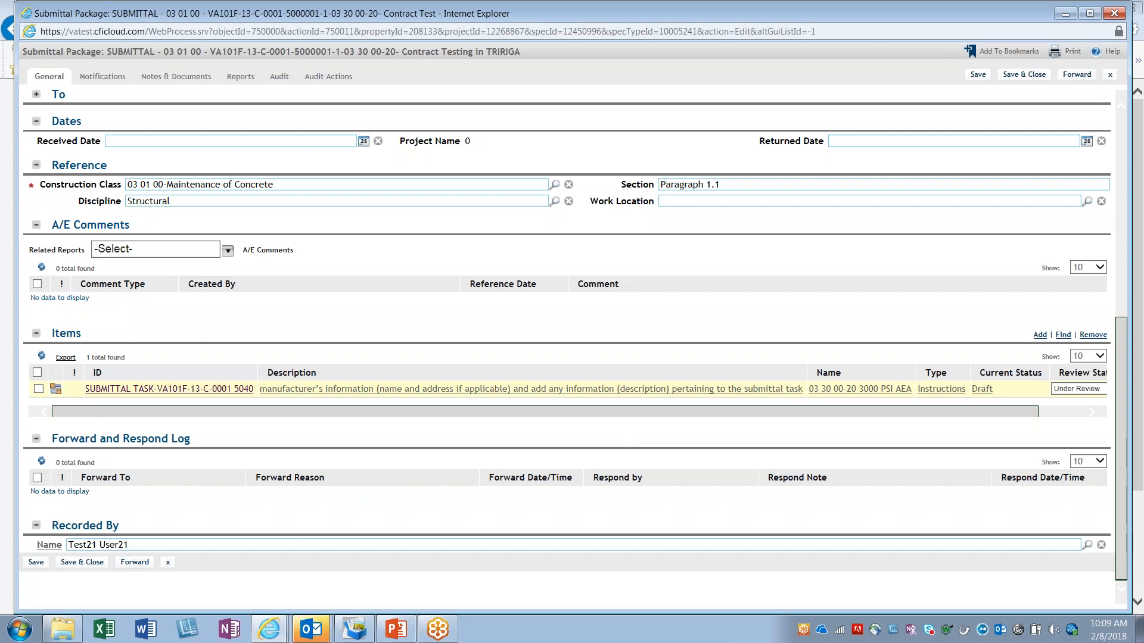
Step: Open the submittal task from the package's Items through its intermediate record and review the task's general, reference and schedule details
left_click(168, 388)
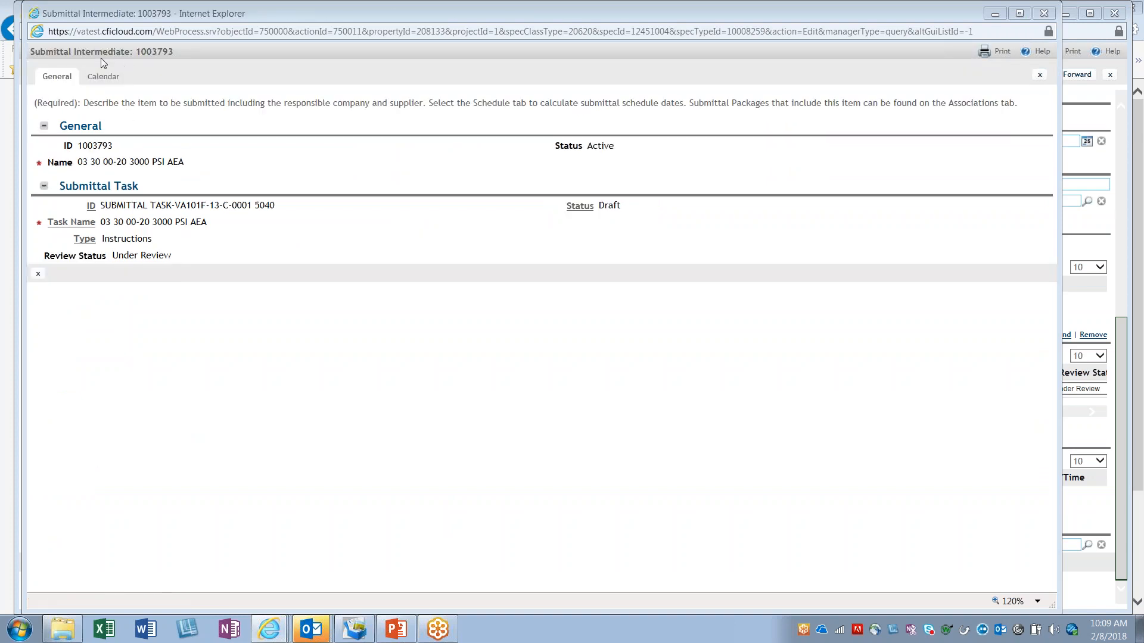
left_click_drag(32, 51, 169, 53)
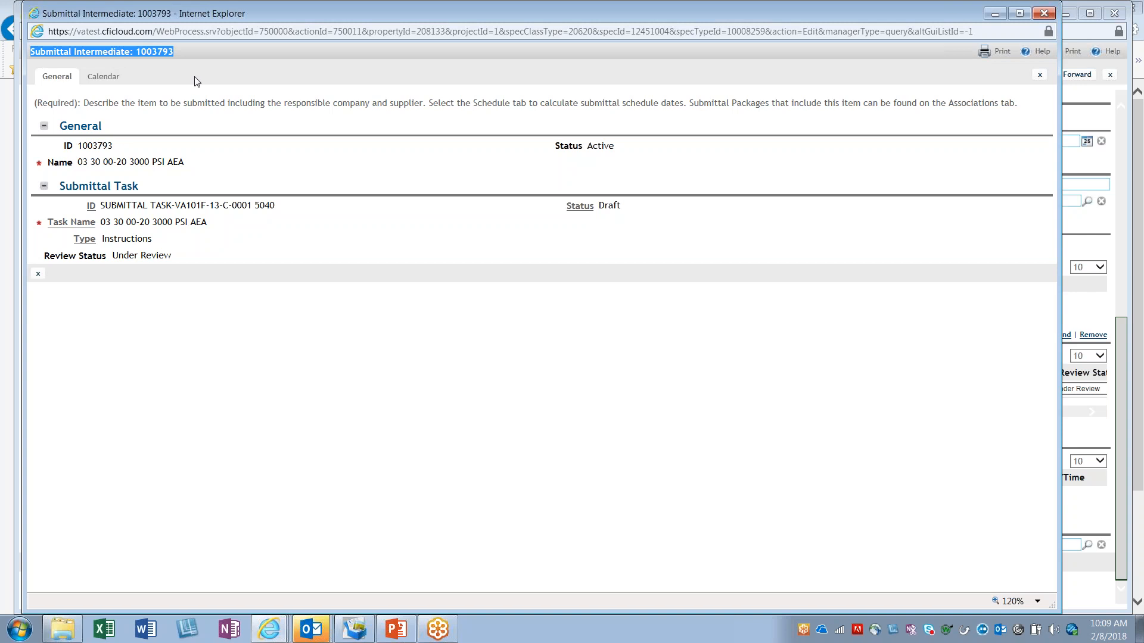
left_click(89, 239)
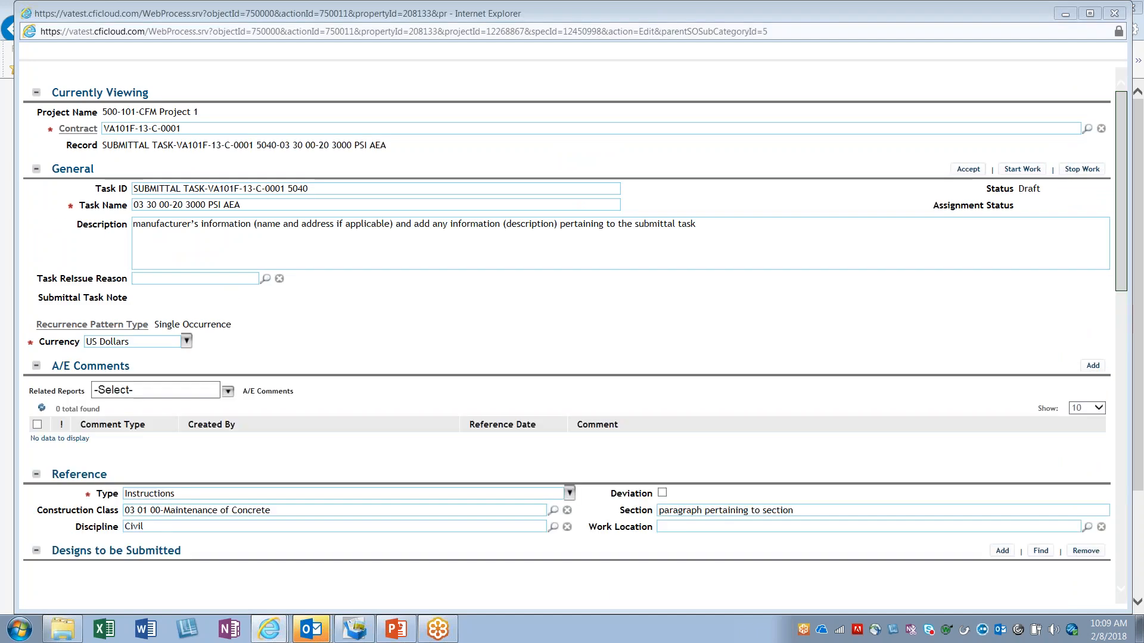
scroll(453, 358, "down", 5)
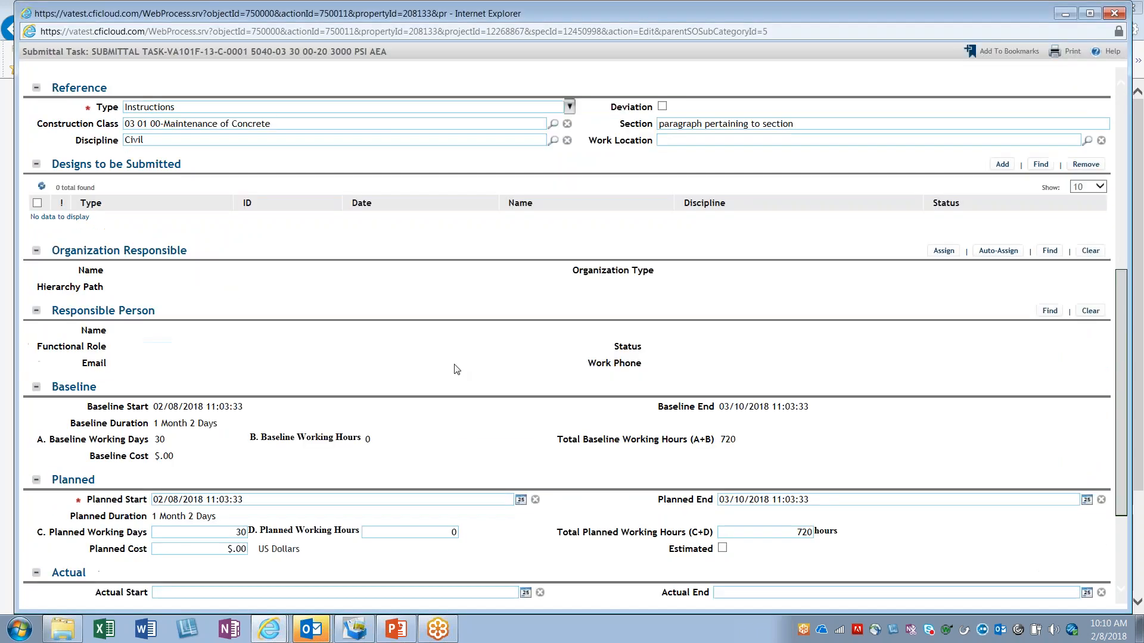
scroll(443, 442, "down", 3)
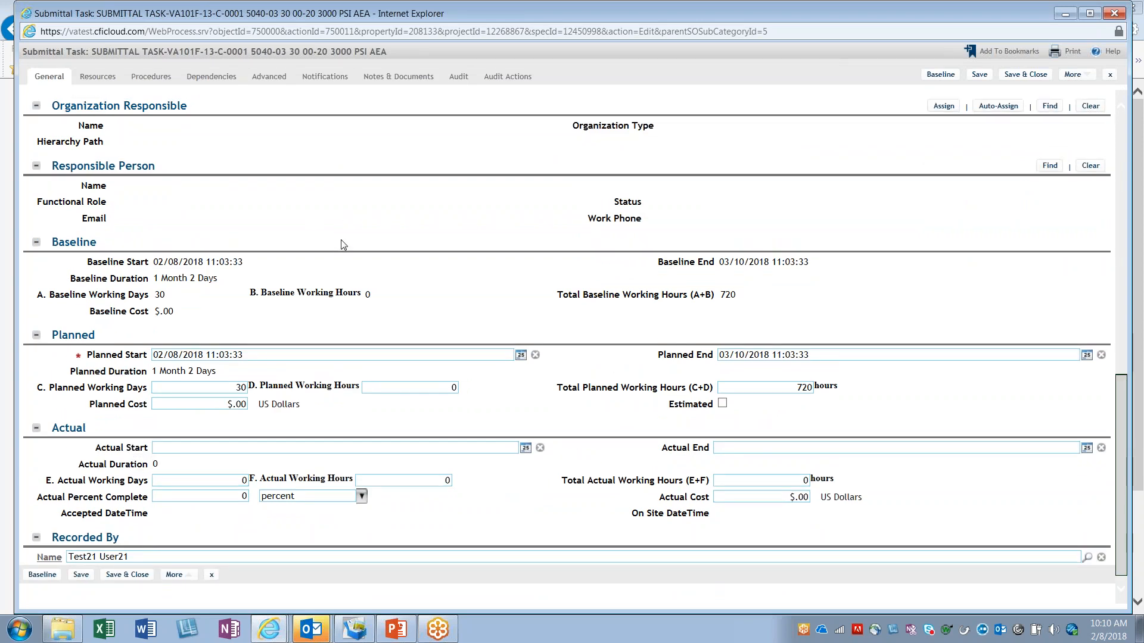
scroll(344, 245, "up", 10)
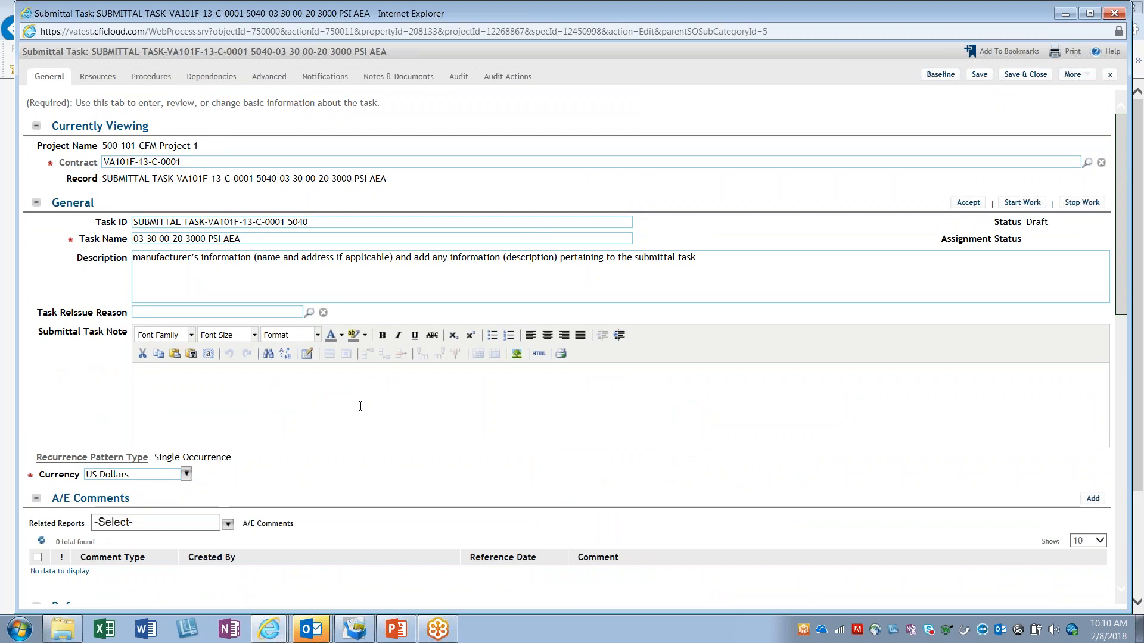
scroll(459, 503, "down", 10)
scroll(460, 502, "up", 10)
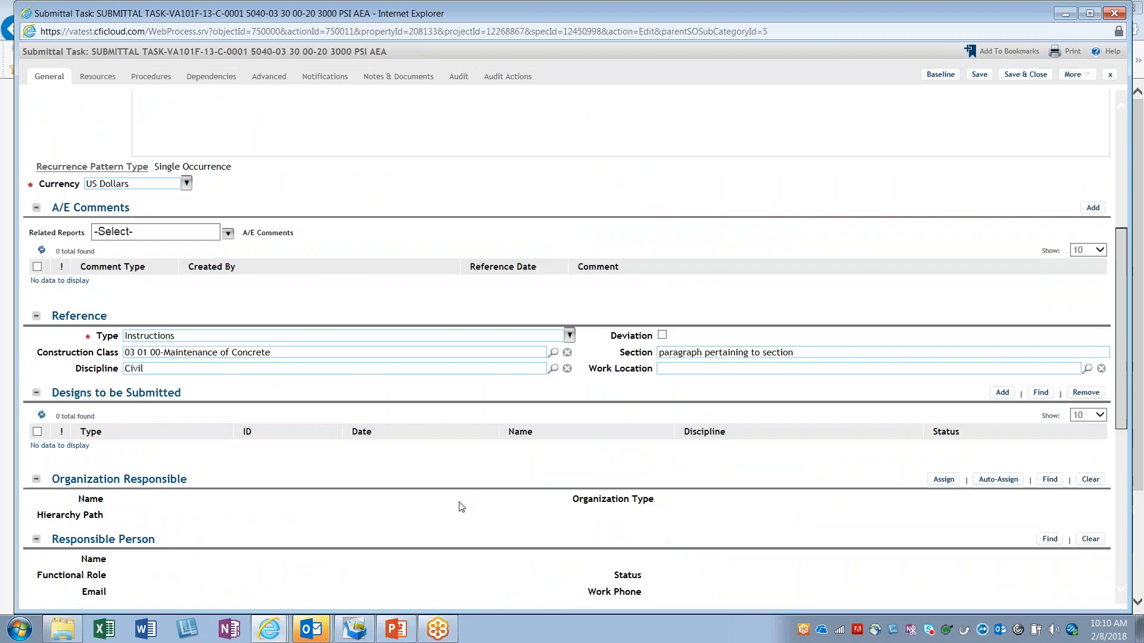
Step: Save and close the submittal task, and close the intermediate record to return to the submittal package
left_click(977, 76)
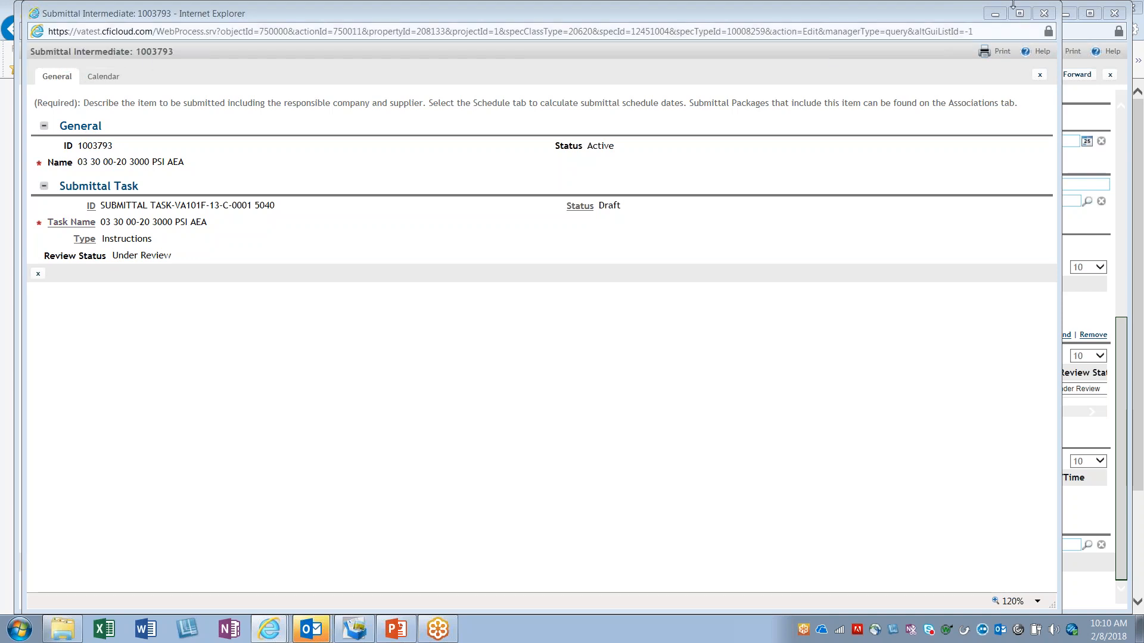
left_click(1043, 16)
left_click(524, 322)
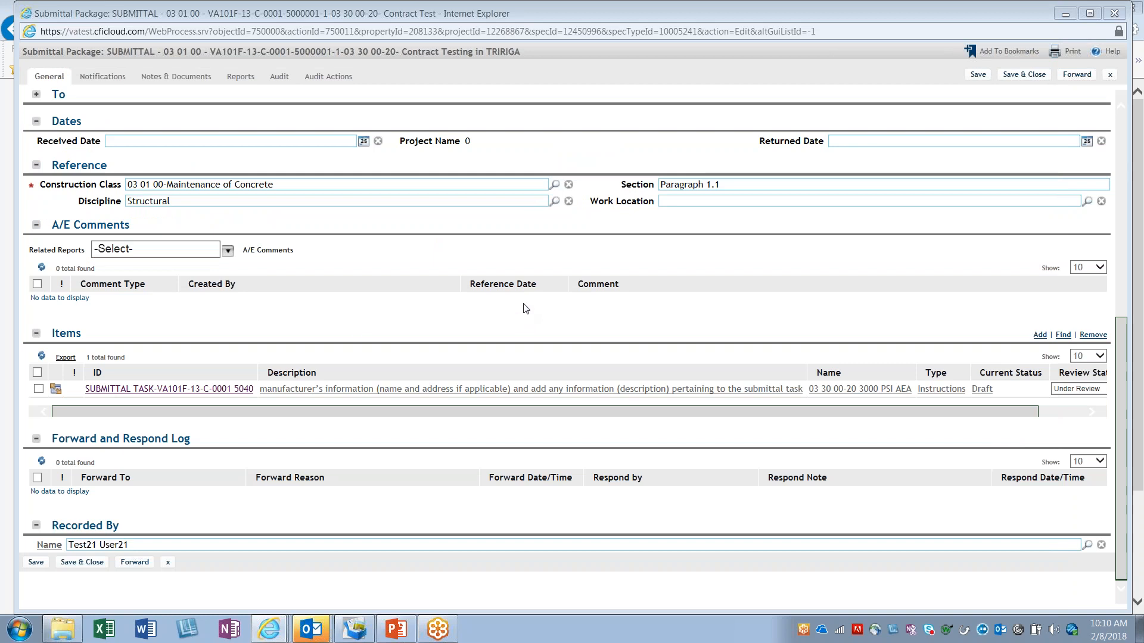
Step: Save and close the submittal package record and bring its approval window to the front
mouse_move(269, 629)
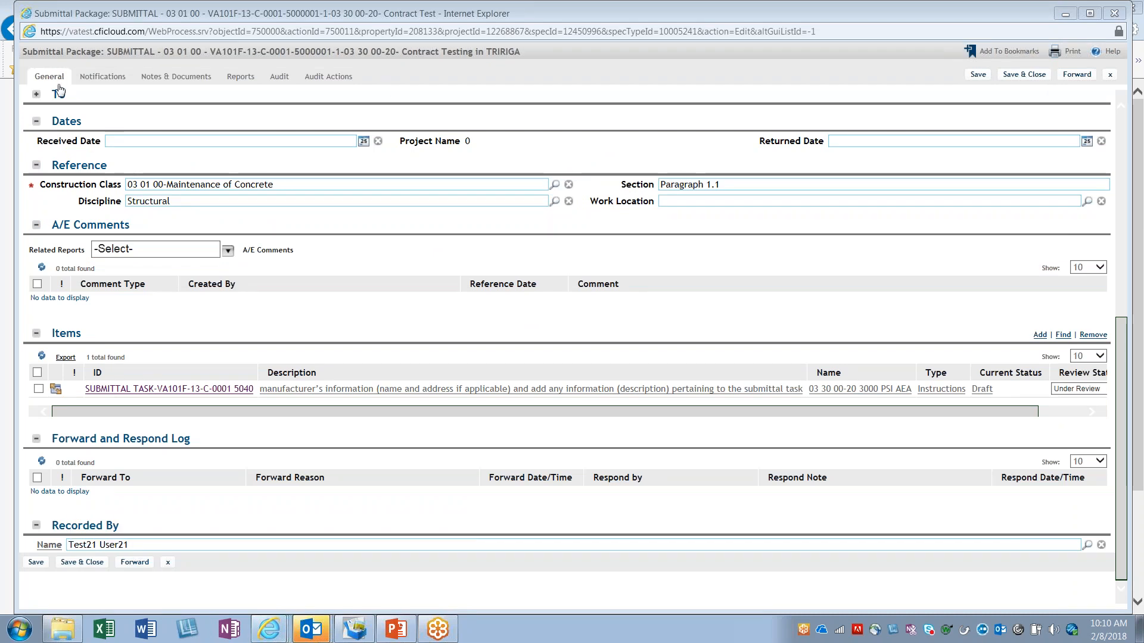
left_click_drag(61, 52, 384, 55)
left_click(436, 89)
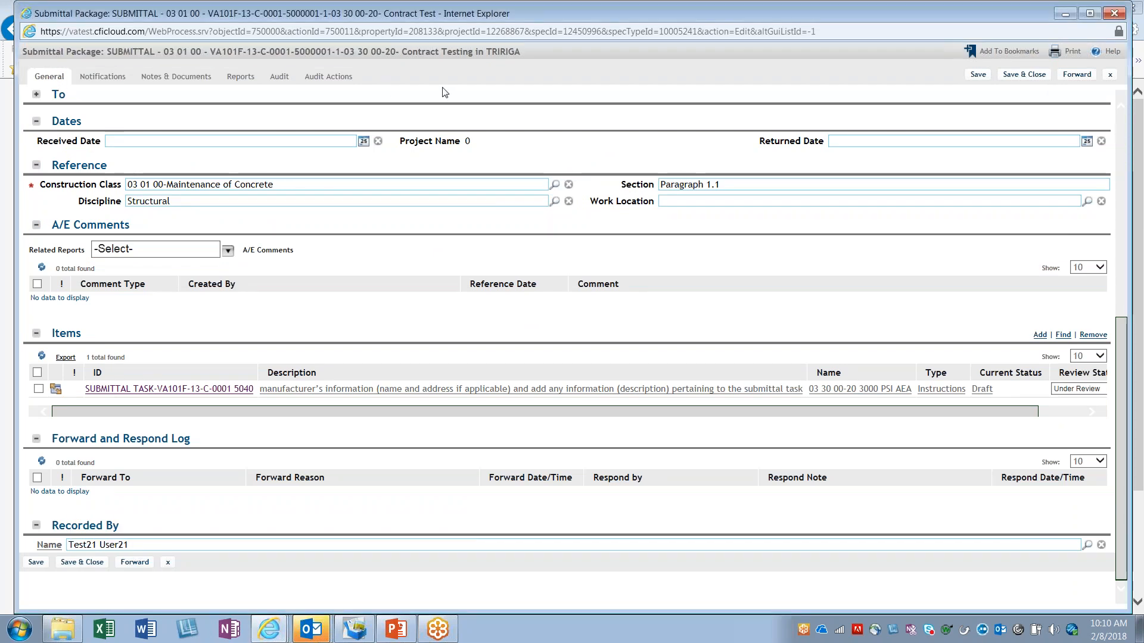
left_click(1022, 75)
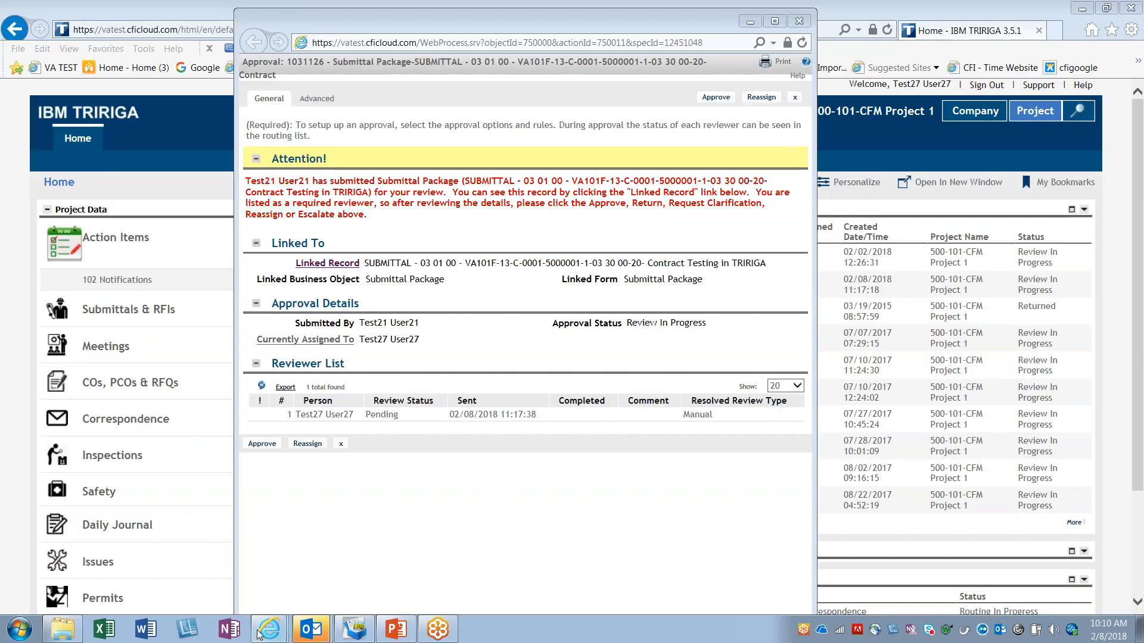
mouse_move(269, 629)
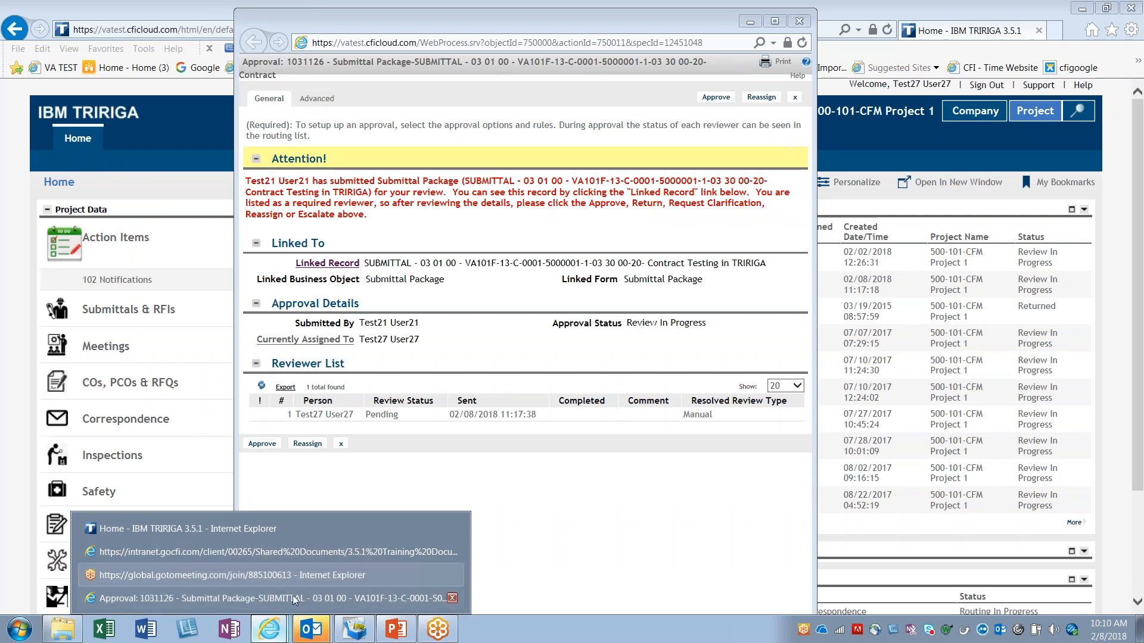
left_click(239, 598)
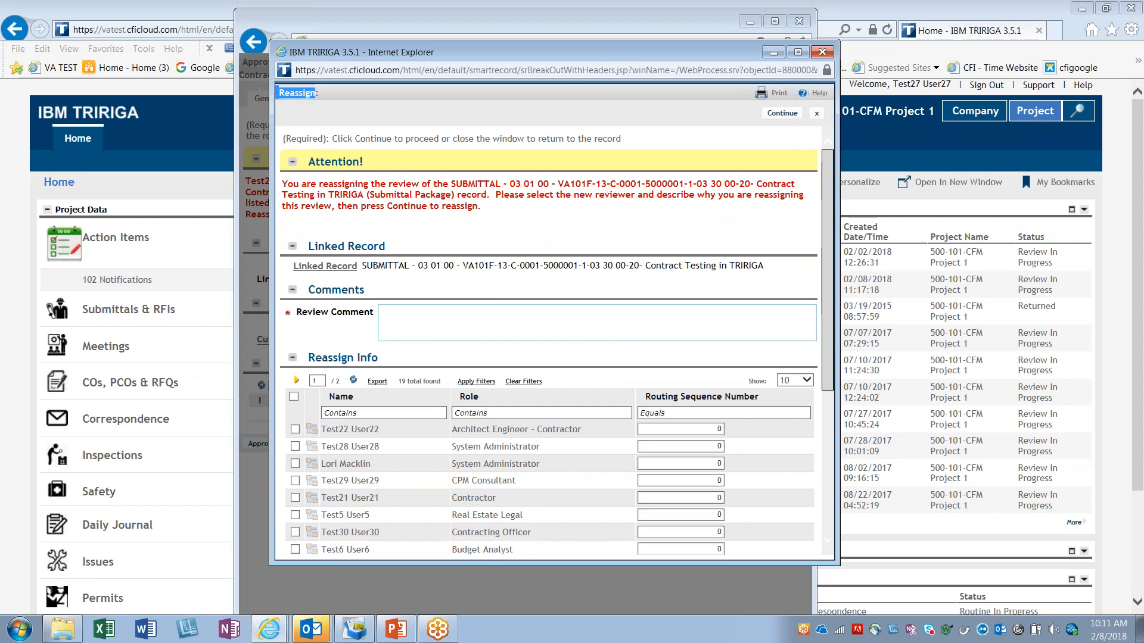
Step: Enter "Please review and attach any necessary documents" as the review comment for the reassignment
scroll(506, 310, "down", 3)
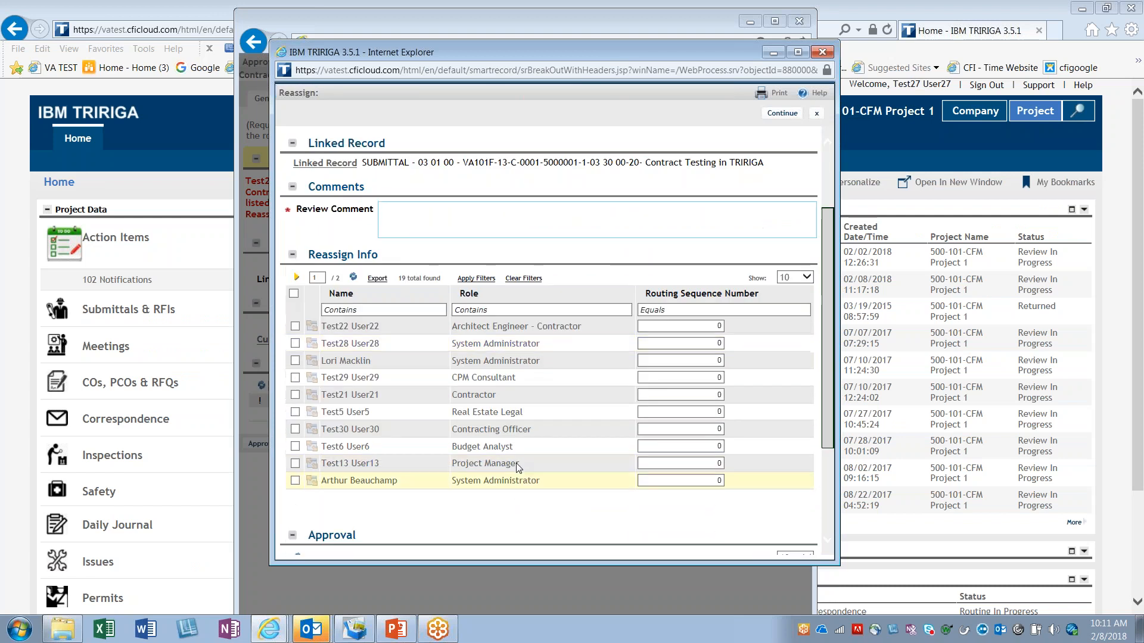
scroll(517, 468, "up", 1)
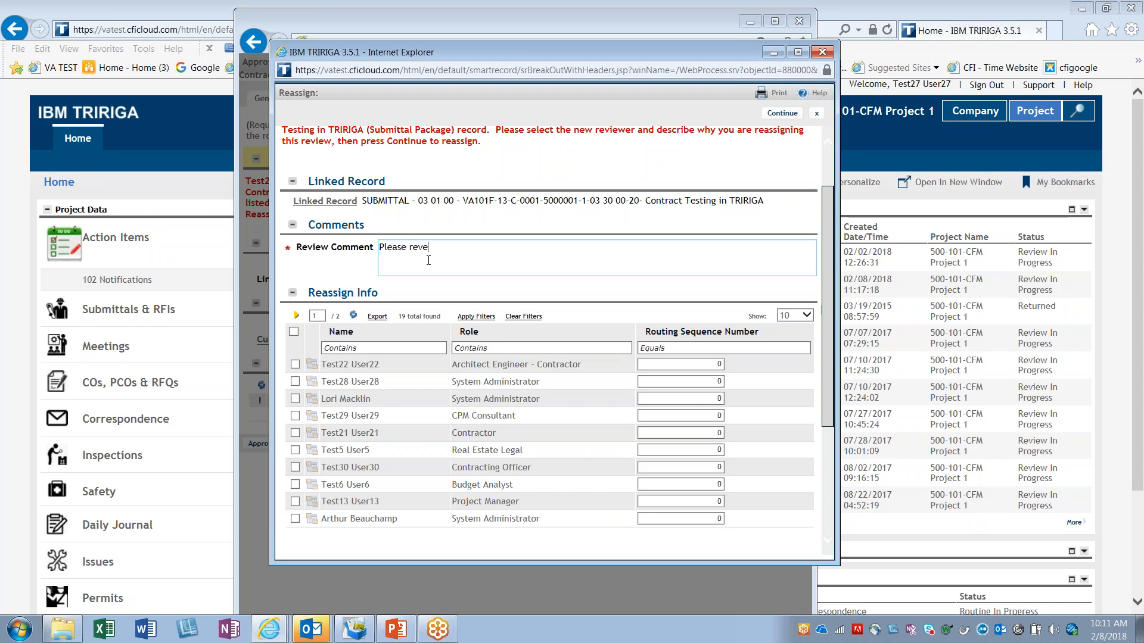
type("e")
key("BackSpace")
key("BackSpace")
type("any necessary documents")
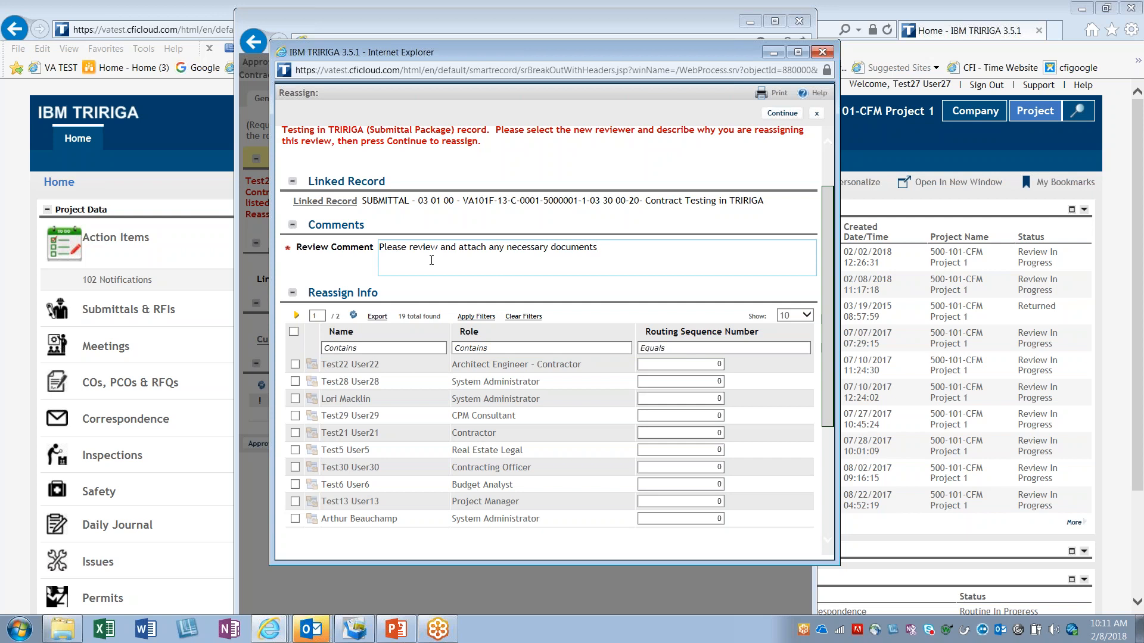
Step: Show 100 entries in the Reassign Info list and select the Architect Engineer - Contractor and the Engineer as new reviewers
scroll(440, 240, "down", 5)
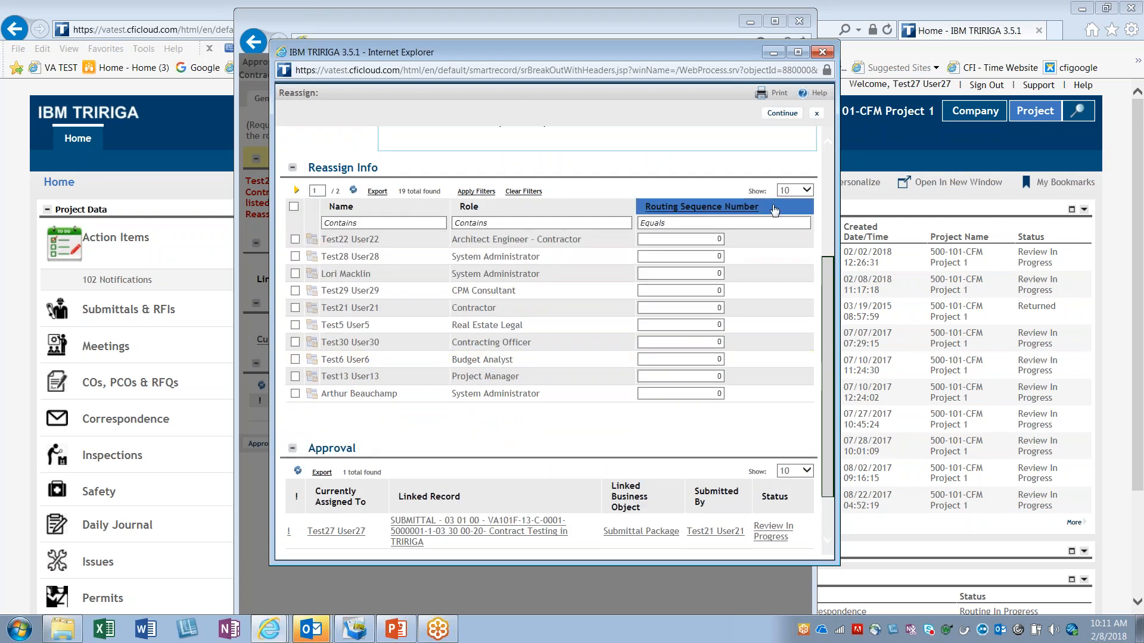
left_click(801, 191)
left_click(788, 222)
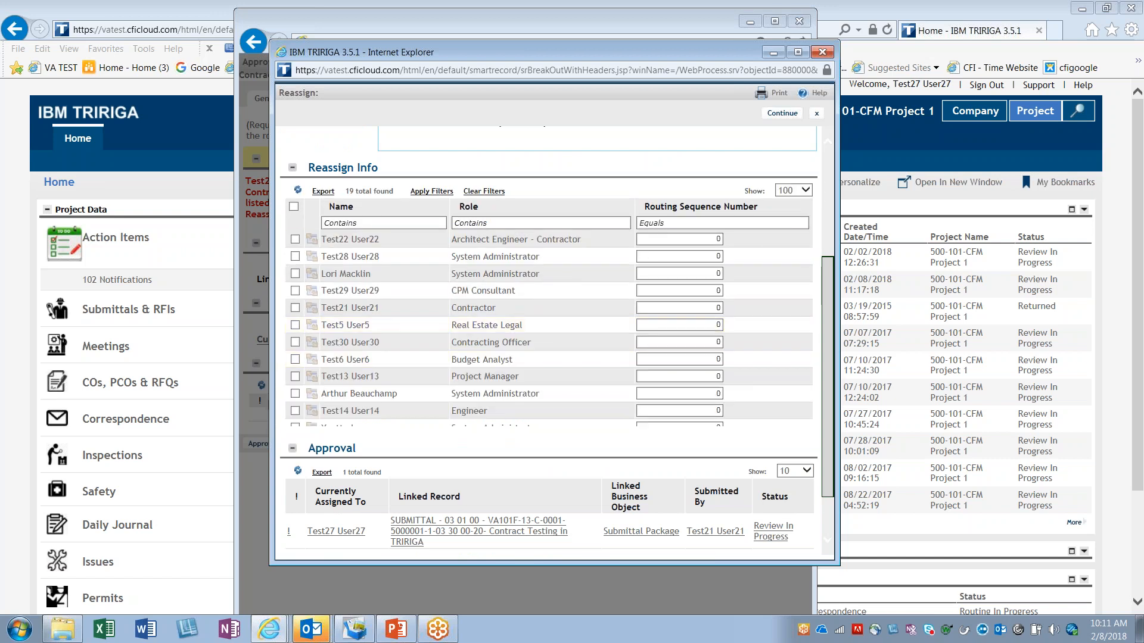
left_click(295, 240)
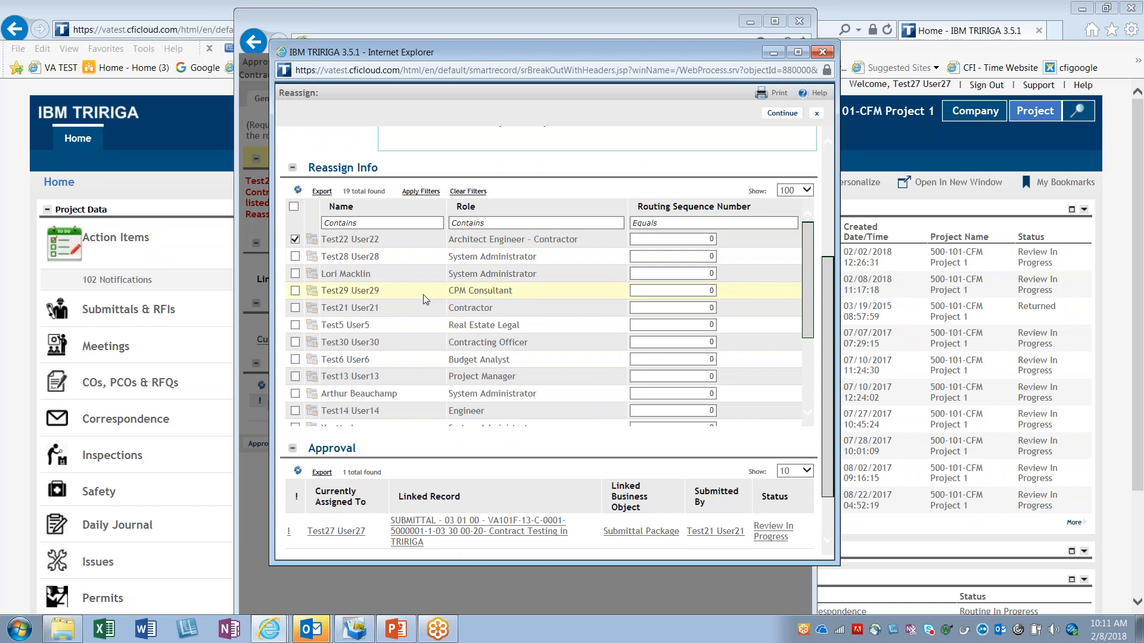
scroll(444, 296, "down", 5)
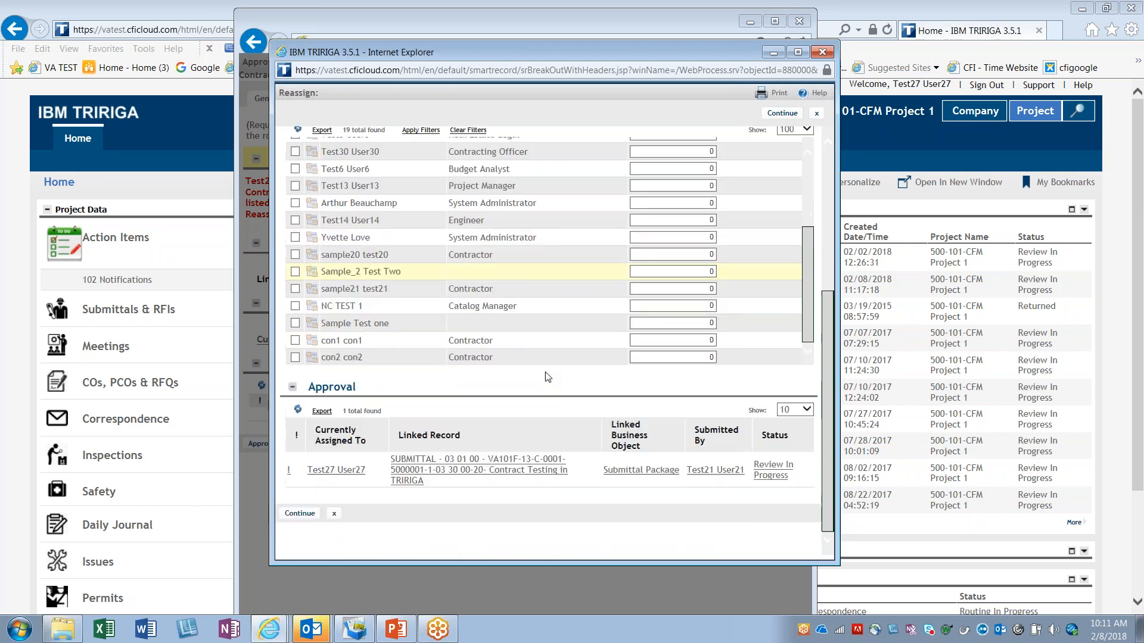
scroll(557, 334, "up", 2)
scroll(577, 279, "up", 5)
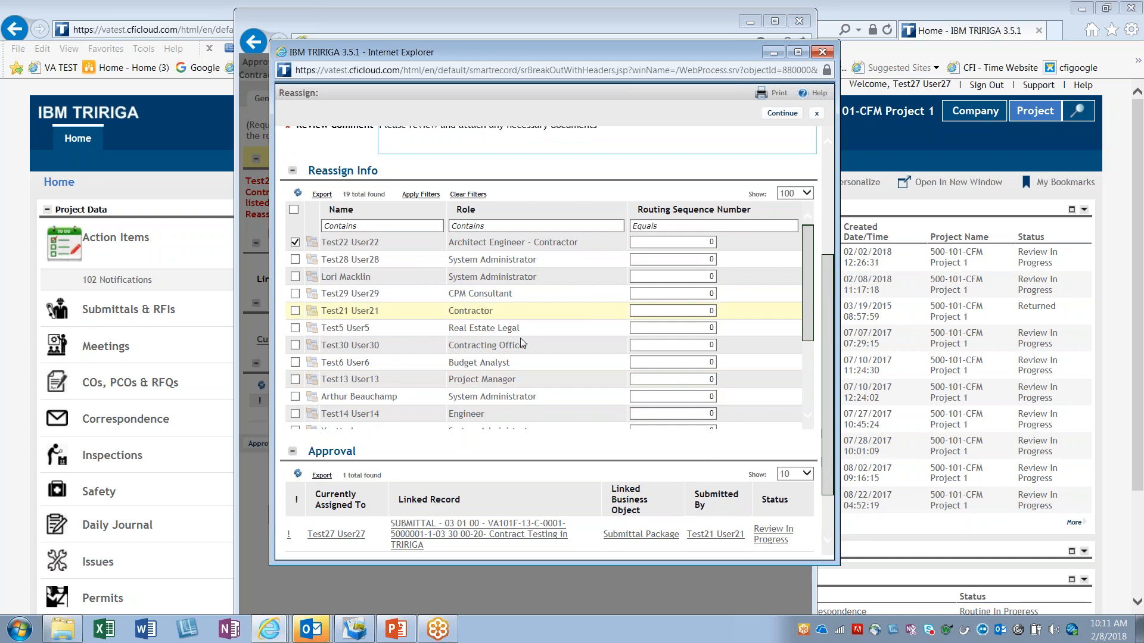
scroll(545, 386, "down", 1)
scroll(548, 388, "down", 2)
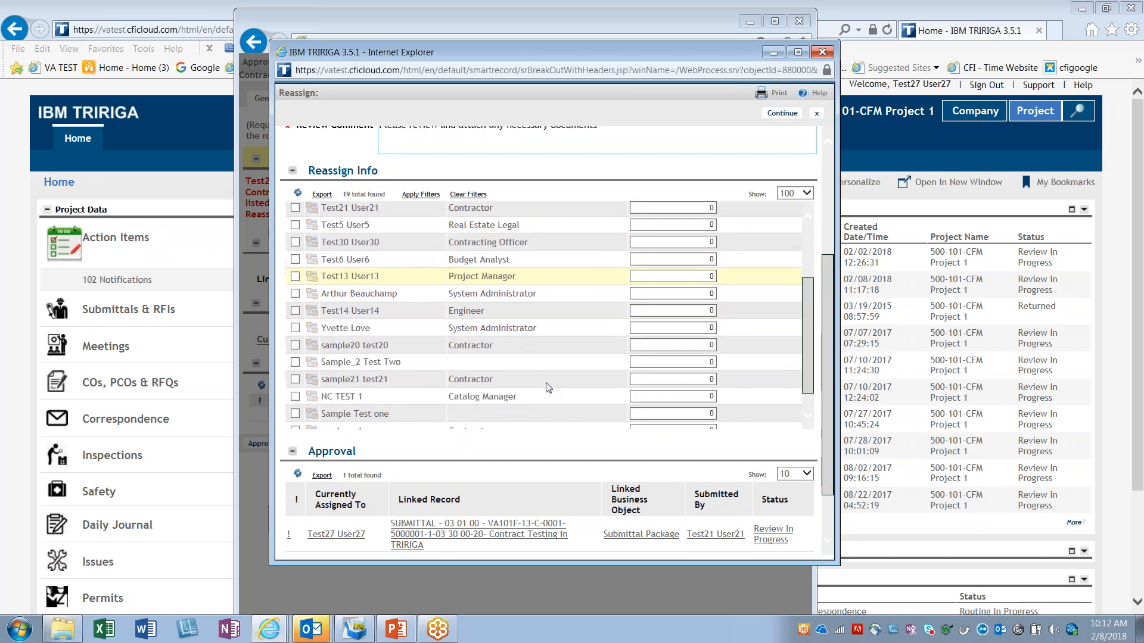
left_click(296, 312)
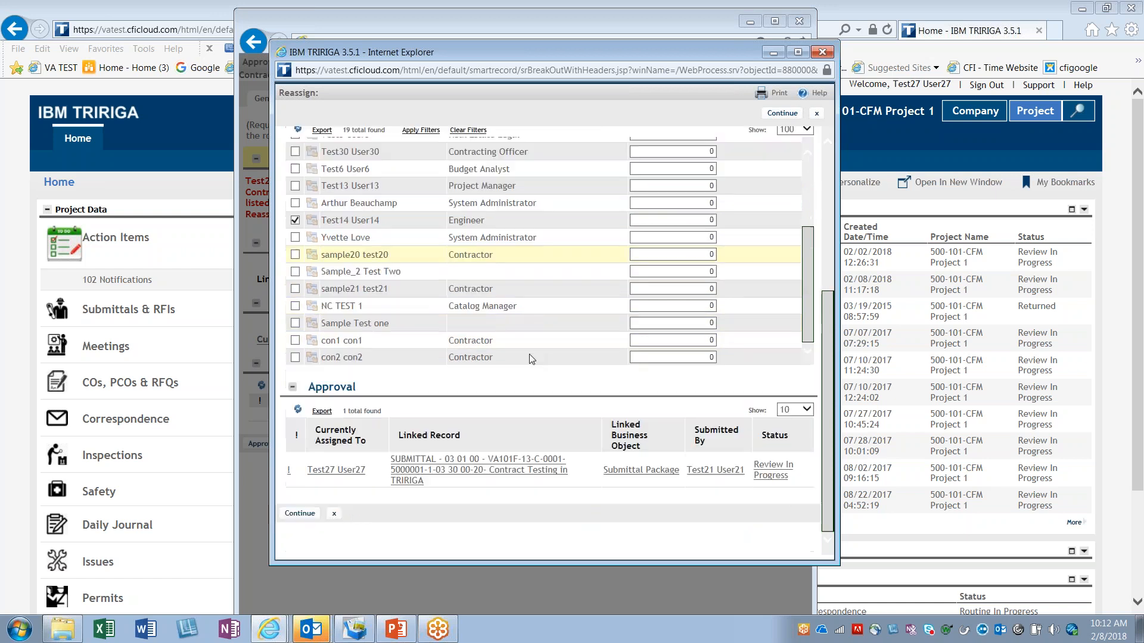
scroll(529, 354, "down", 3)
scroll(550, 348, "up", 5)
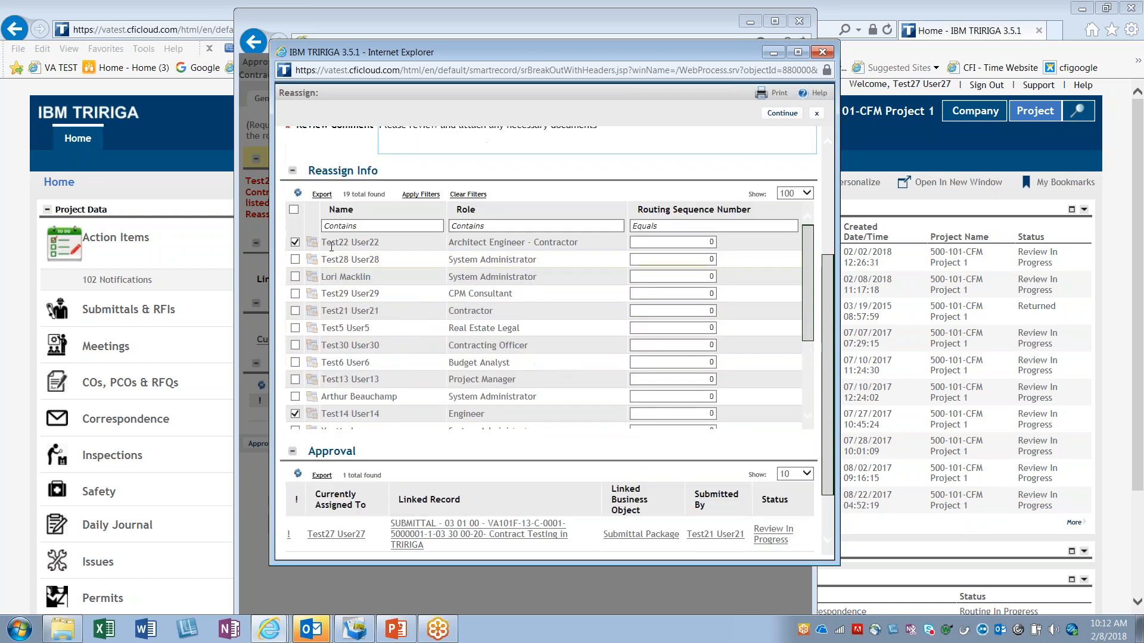
Step: Set the routing sequence number to 1 for the Architect Engineer - Contractor and to 2 for the Engineer
scroll(539, 349, "down", 2)
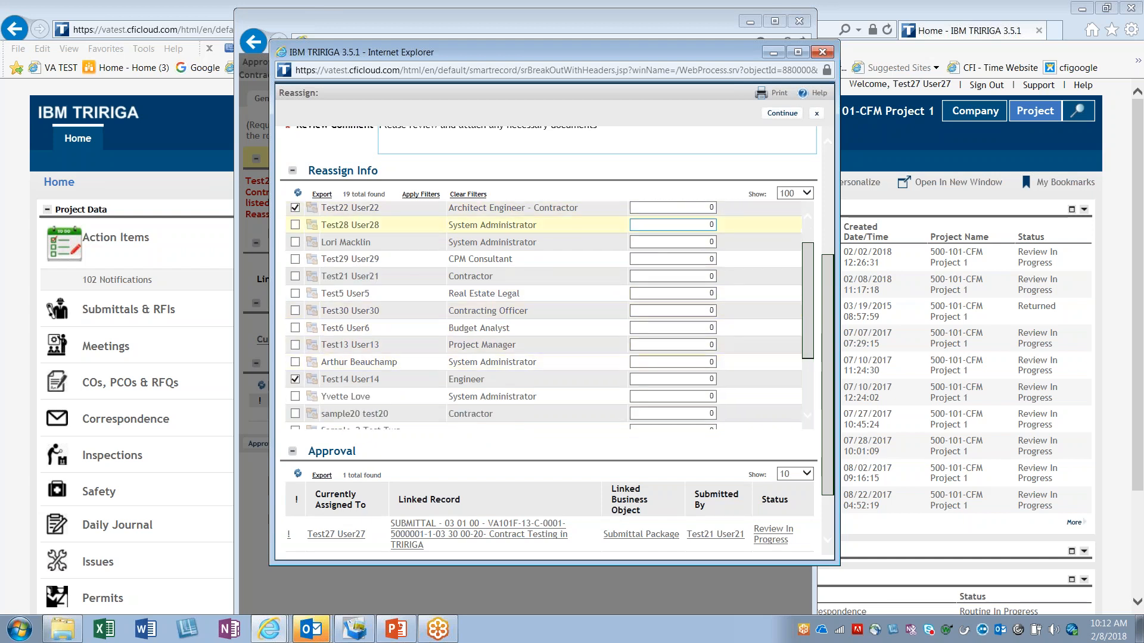
left_click(715, 207)
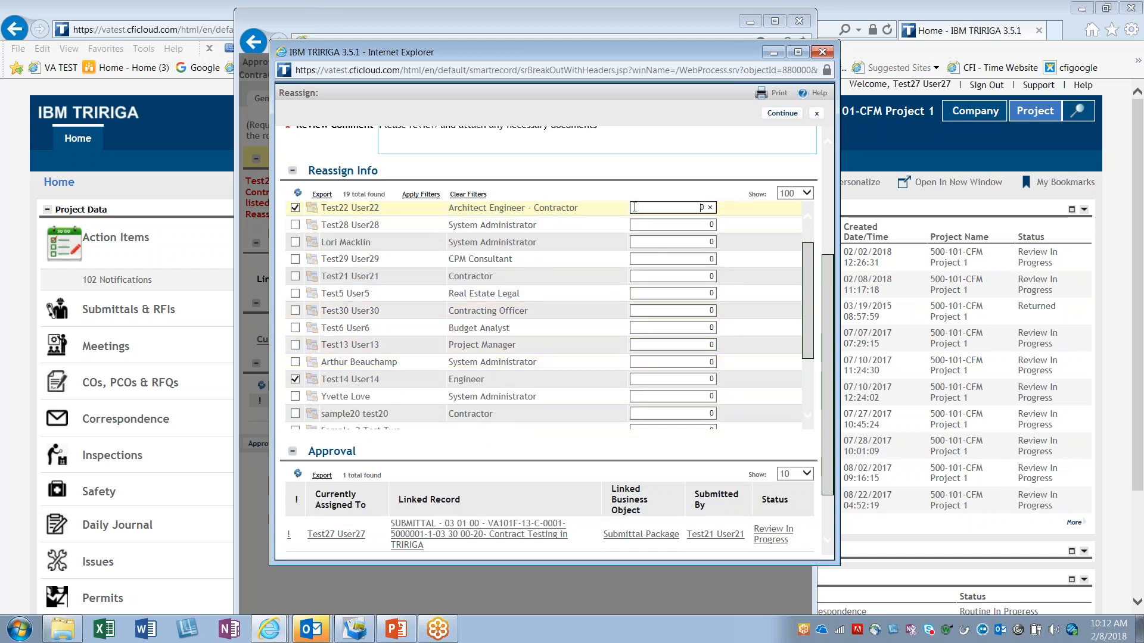
double_click(701, 207)
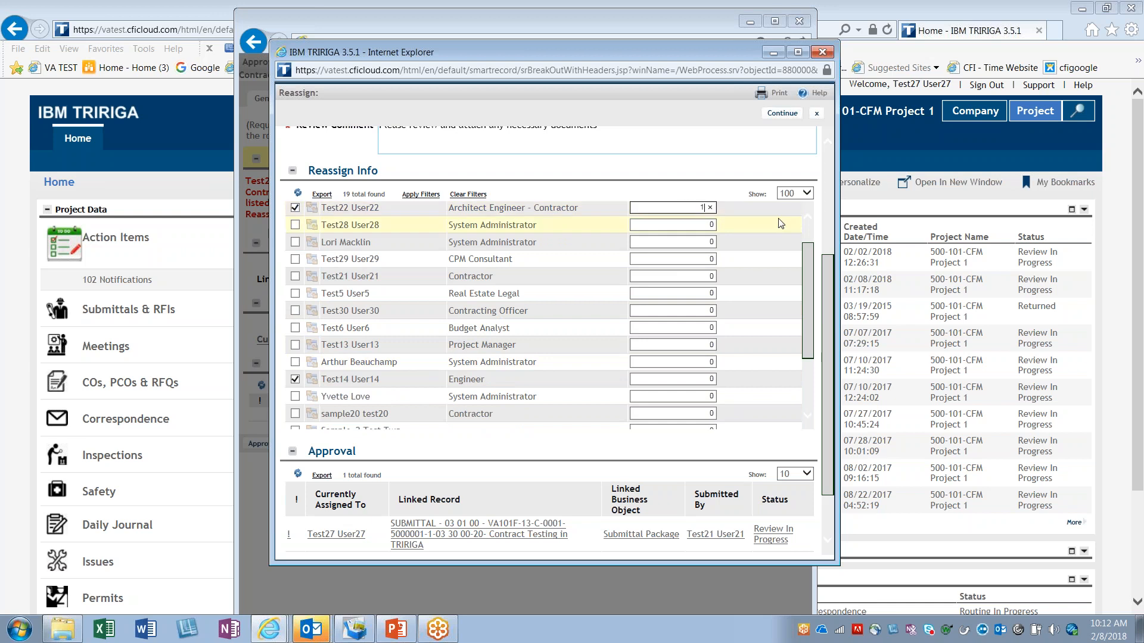
left_click(701, 379)
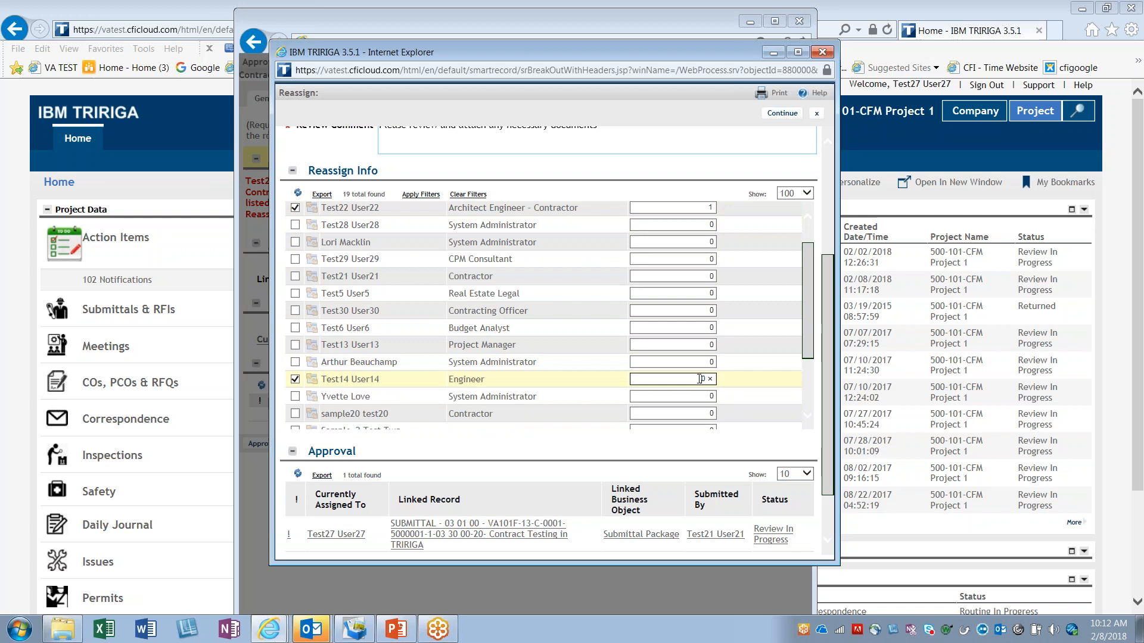
type("2")
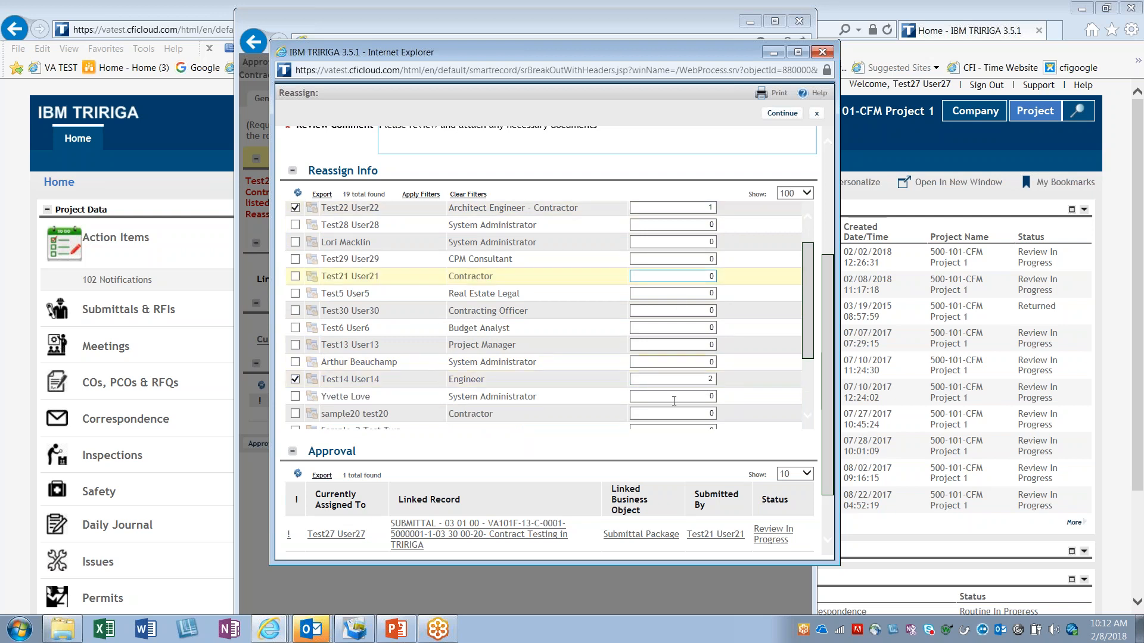
Step: Check the chosen reviewers, their routing sequence and the review comment, and submit the reassignment
scroll(753, 383, "up", 5)
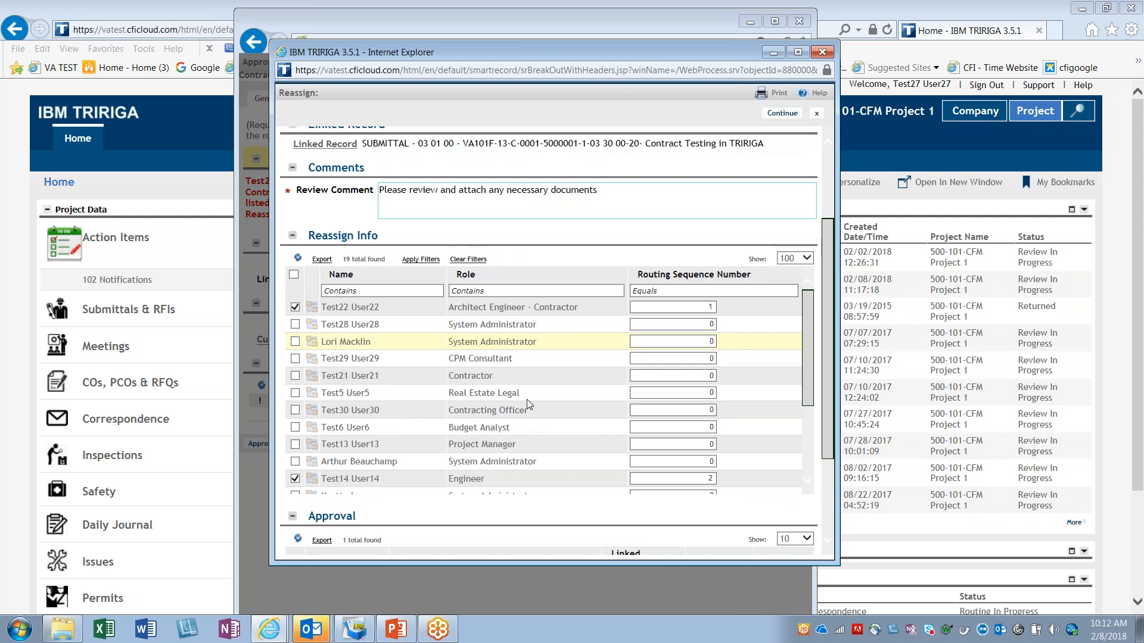
scroll(630, 319, "down", 5)
scroll(566, 404, "up", 5)
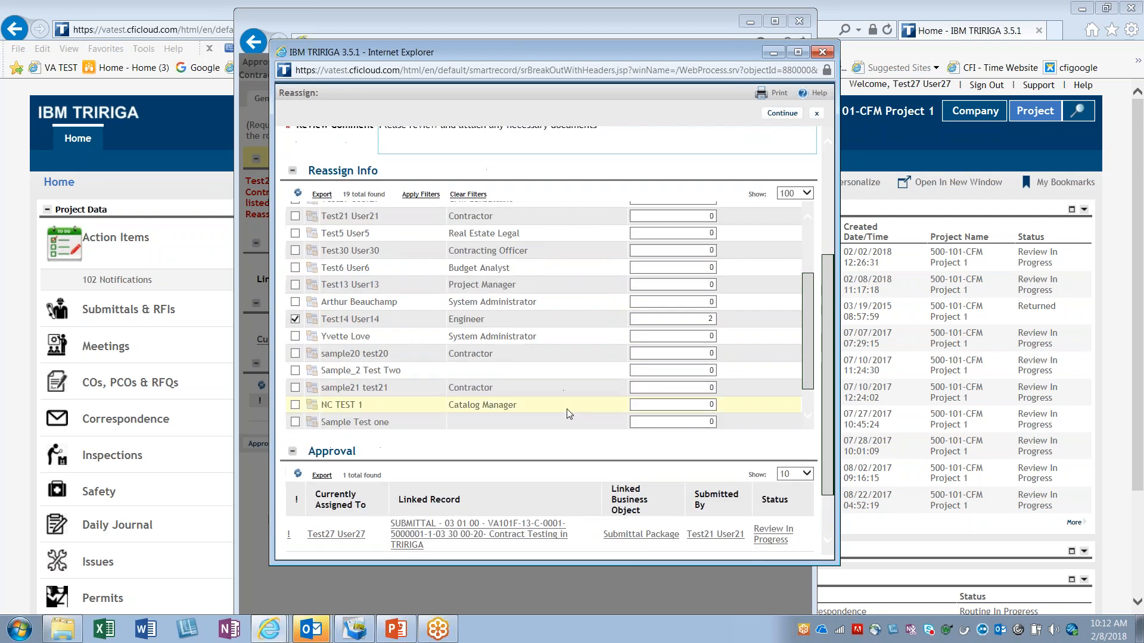
left_click(679, 369)
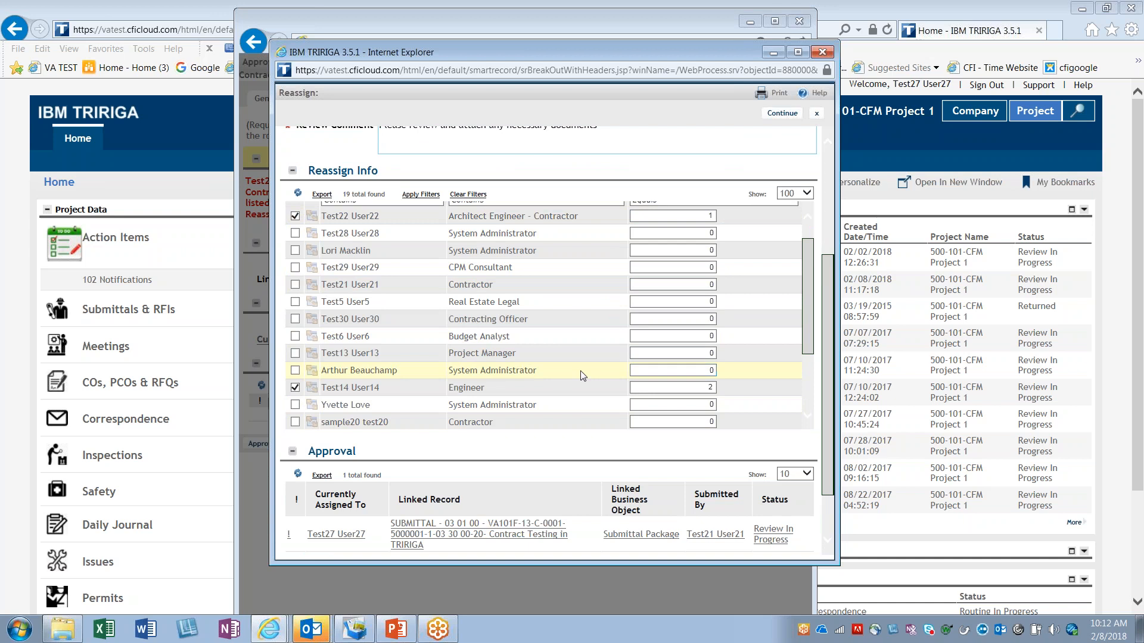
scroll(584, 382, "up", 3)
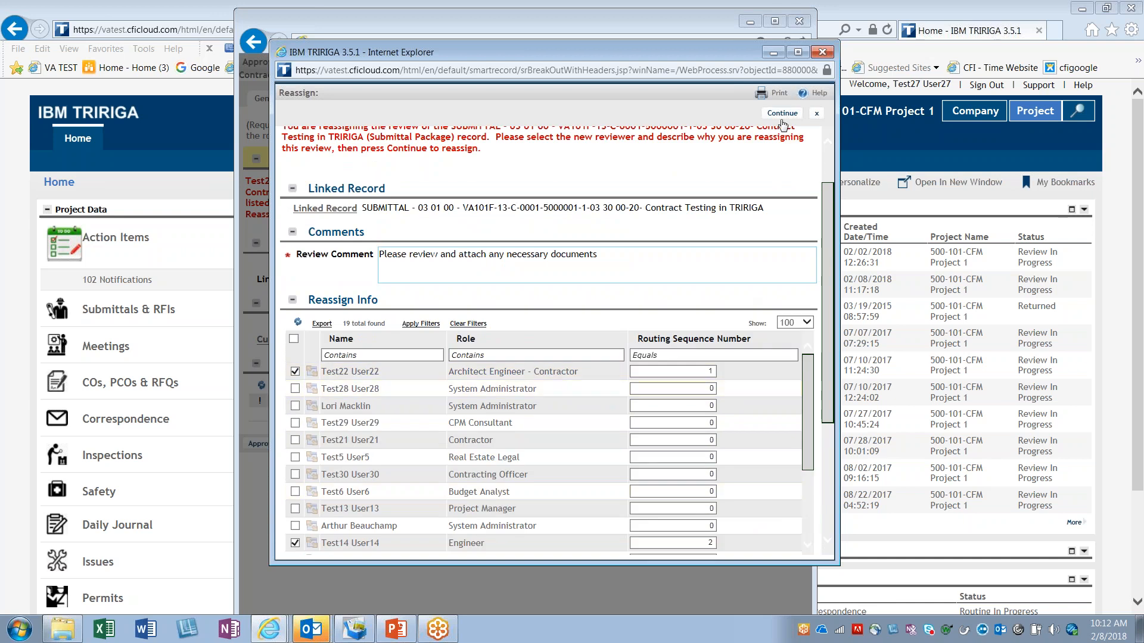
left_click(782, 112)
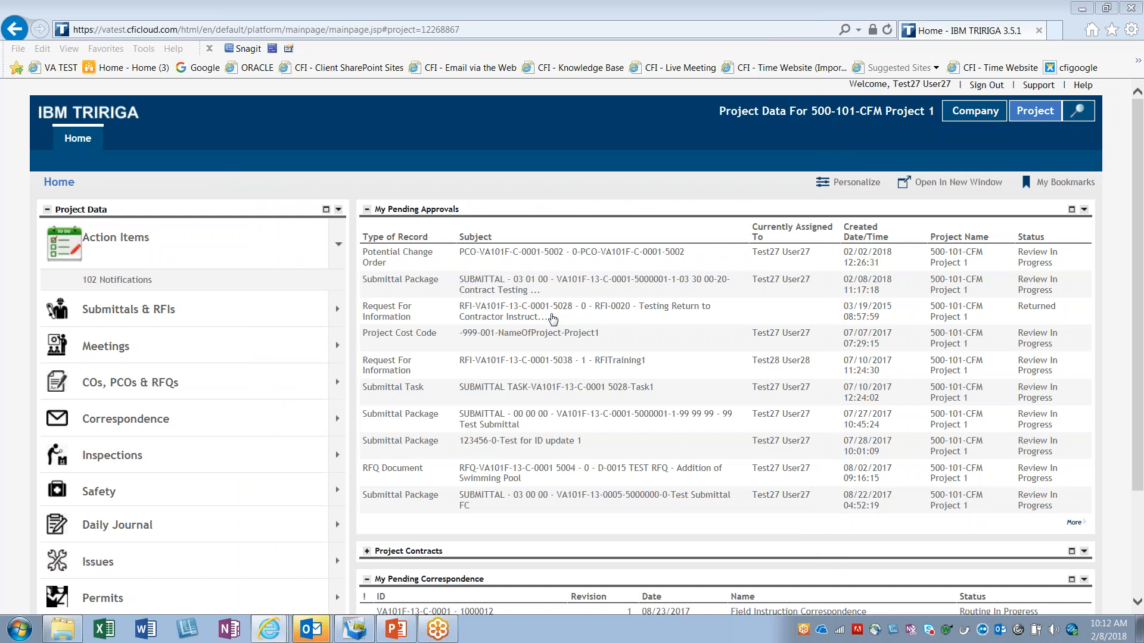
Step: Refresh the home page and check who the 03 01 00 Contract Testing submittal package is currently assigned to under My Pending Approvals
left_click(68, 185)
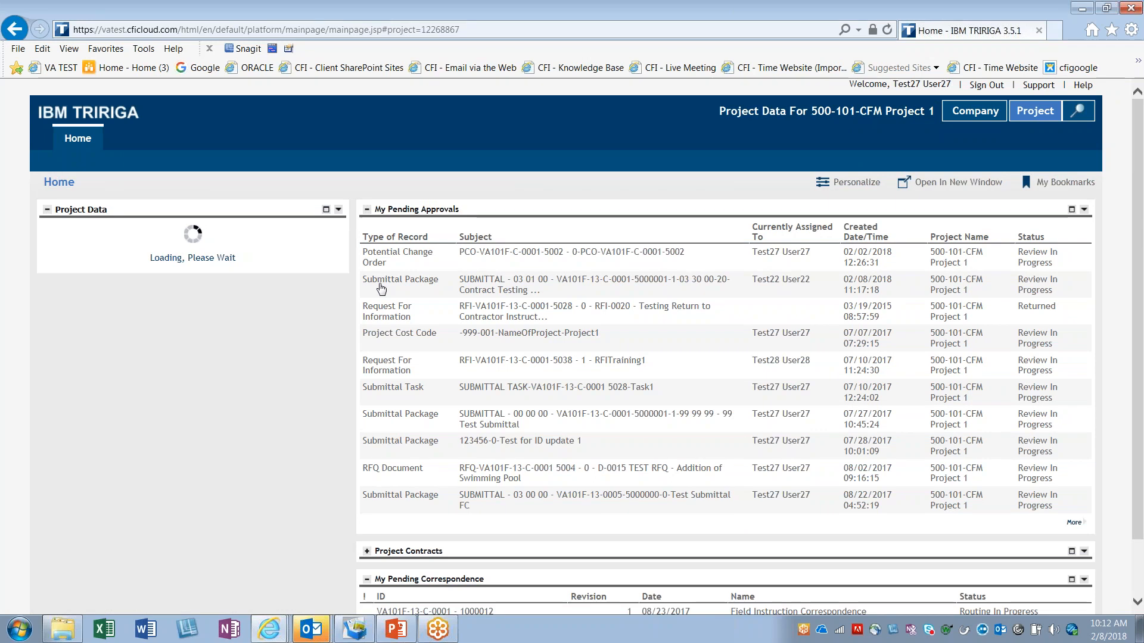
left_click_drag(580, 295, 380, 271)
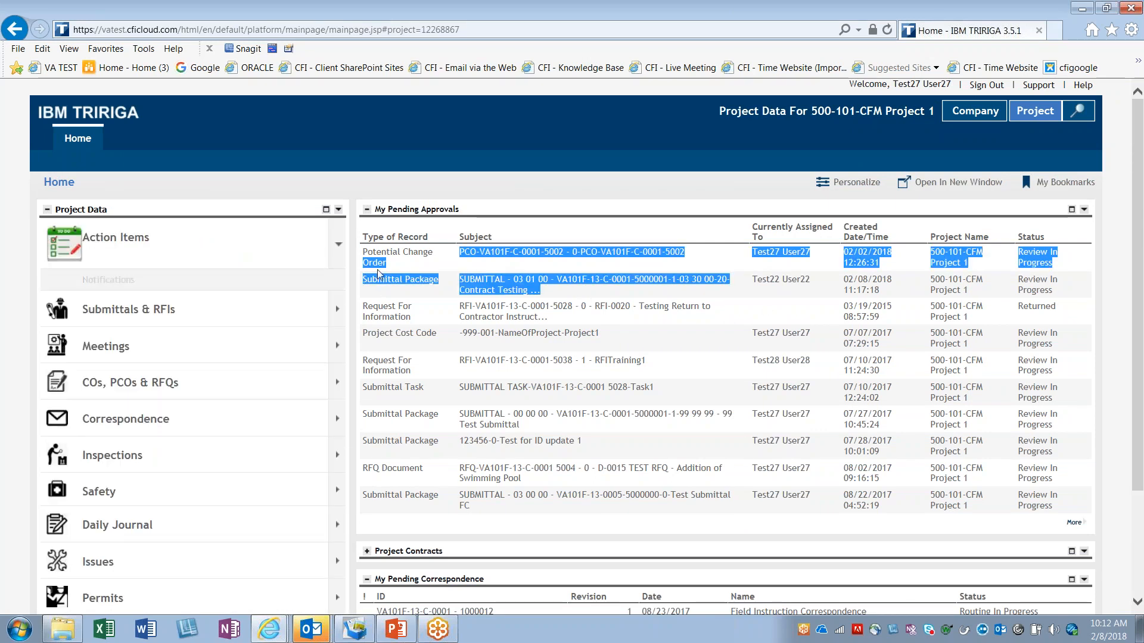
left_click(794, 289)
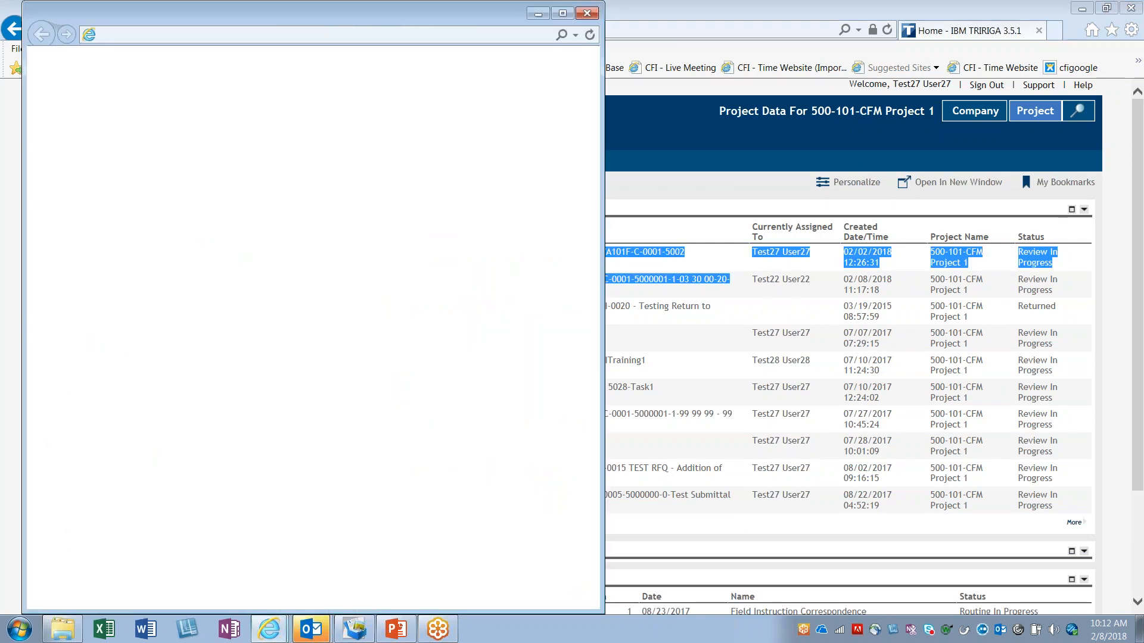
left_click(587, 9)
left_click_drag(815, 289, 781, 299)
left_click(781, 299)
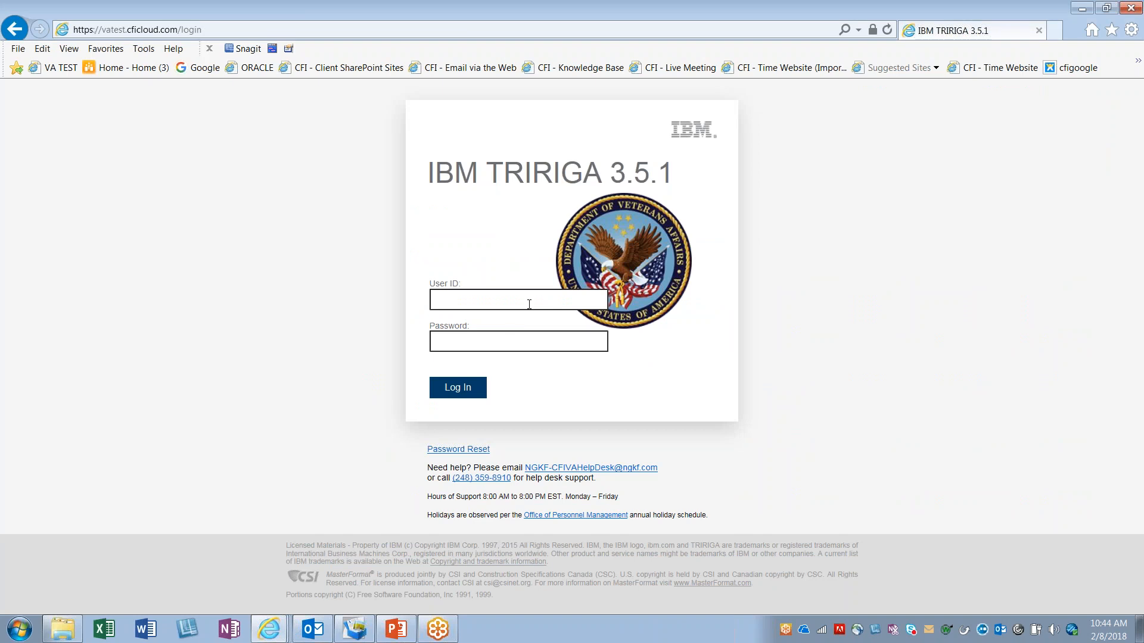
Step: Log in to TRIRIGA with the reviewer's user ID and account password
type("Te")
key("BackSpace")
key("BackSpace")
key("BackSpace")
key("BackSpace")
key("BackSpace")
key("BackSpace")
key("BackSpace")
key("BackSpace")
key("BackSpace")
key("BackSpace")
key("Return")
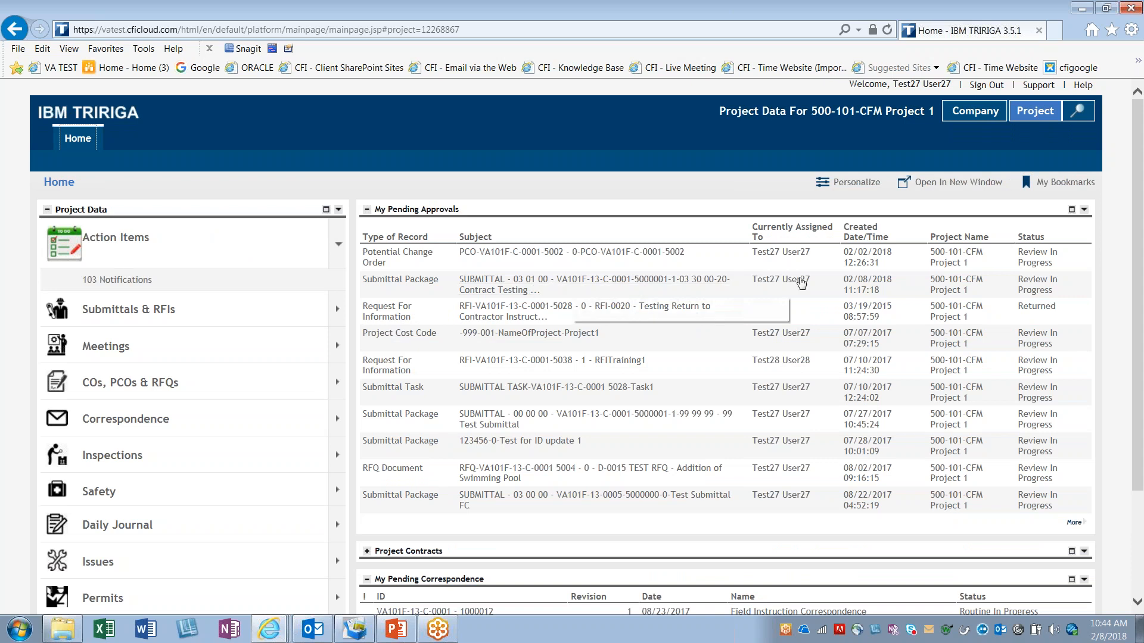
Step: Check the current assignee of the 03 01 00 Contract Testing submittal package in My Pending Approvals and open its approval
left_click_drag(814, 284, 750, 286)
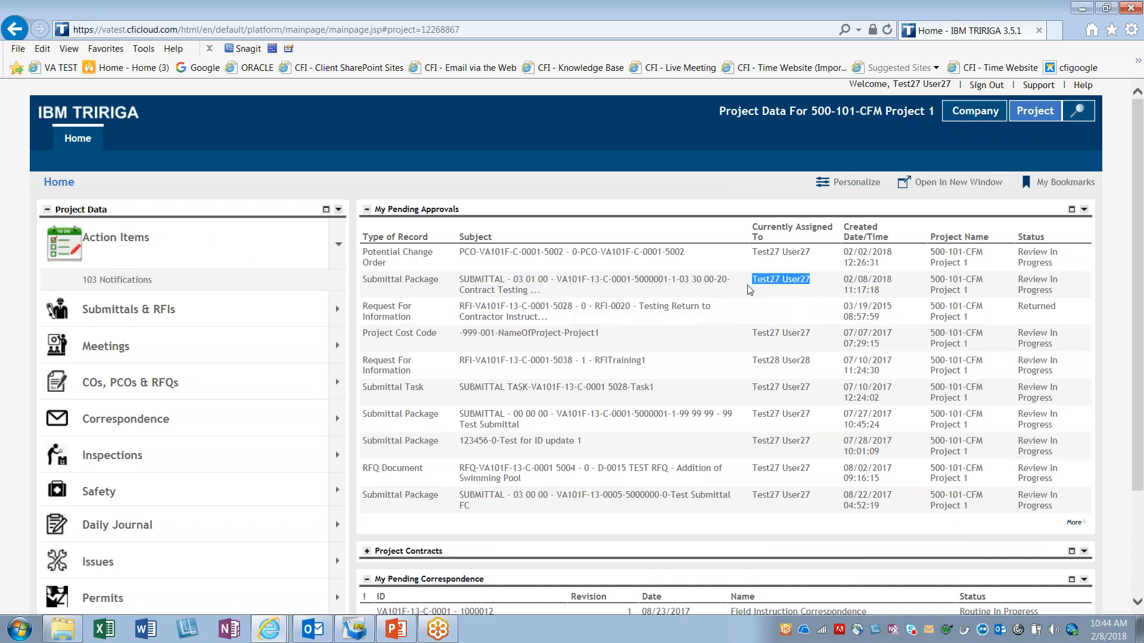
left_click(481, 285)
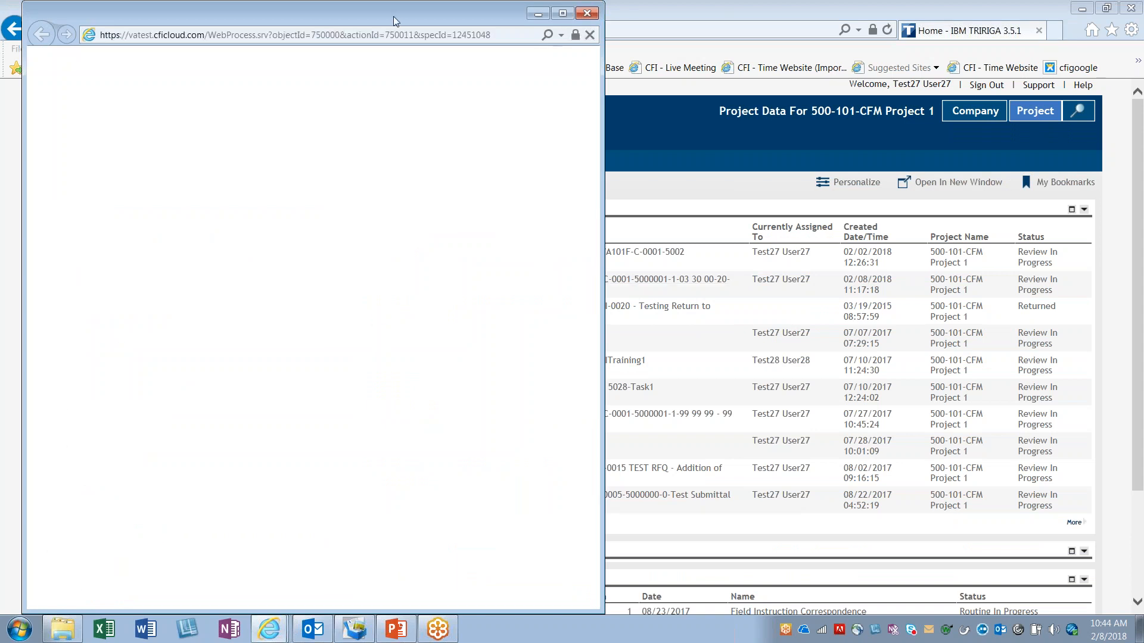
left_click_drag(398, 13, 571, 31)
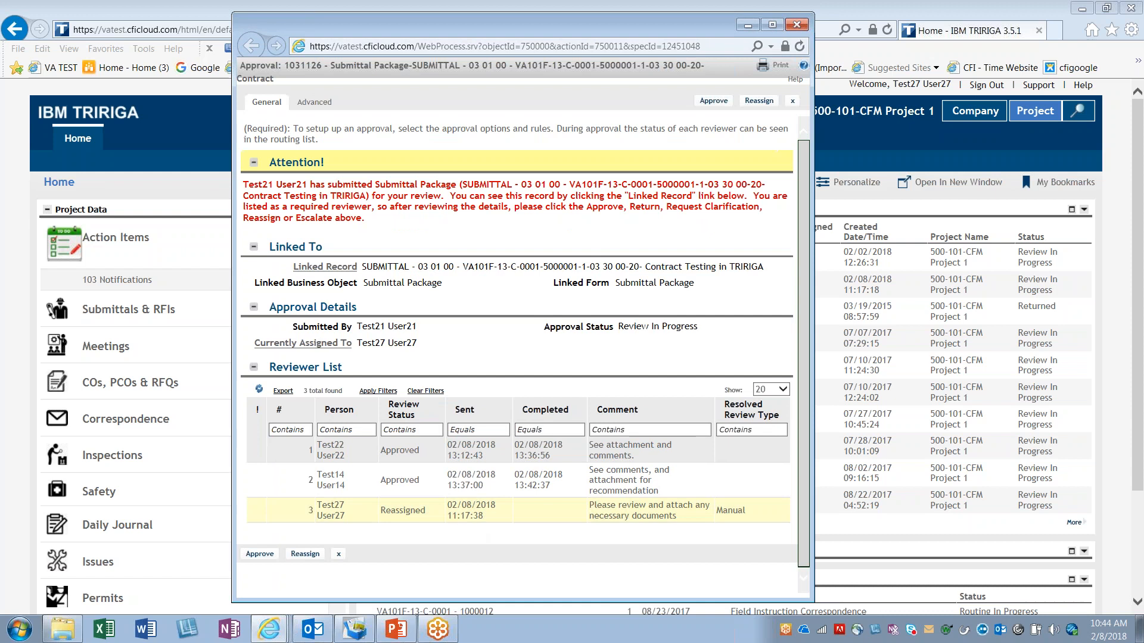
Step: Examine the approval's Reviewer List, comparing each reviewer's status, dates and comments
triple_click(285, 368)
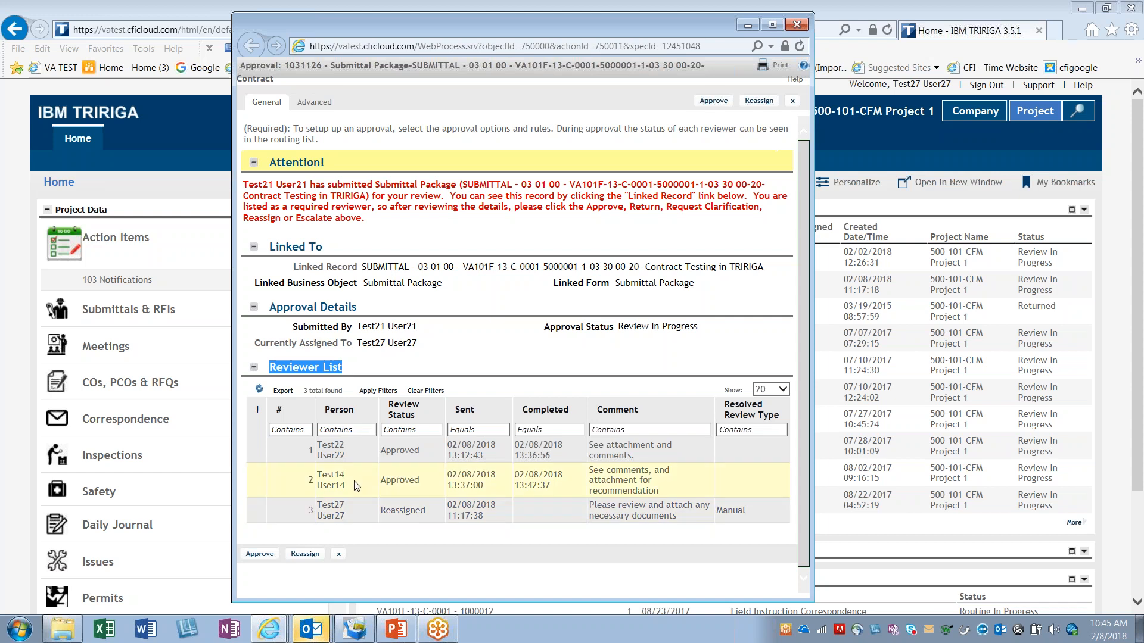
left_click(390, 511)
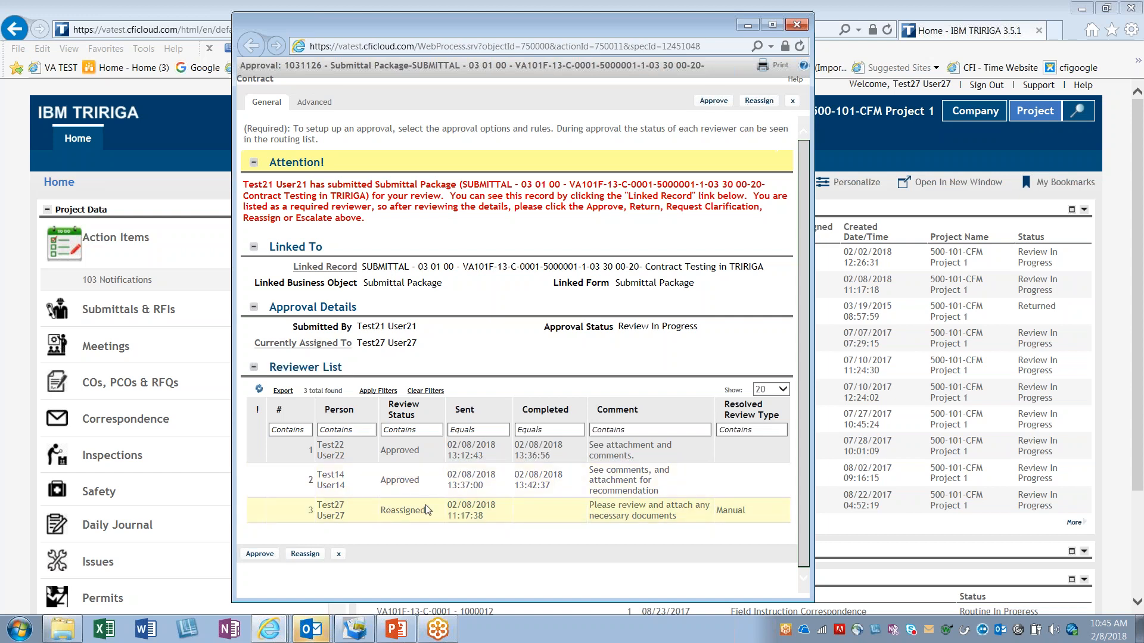
left_click_drag(425, 511, 385, 510)
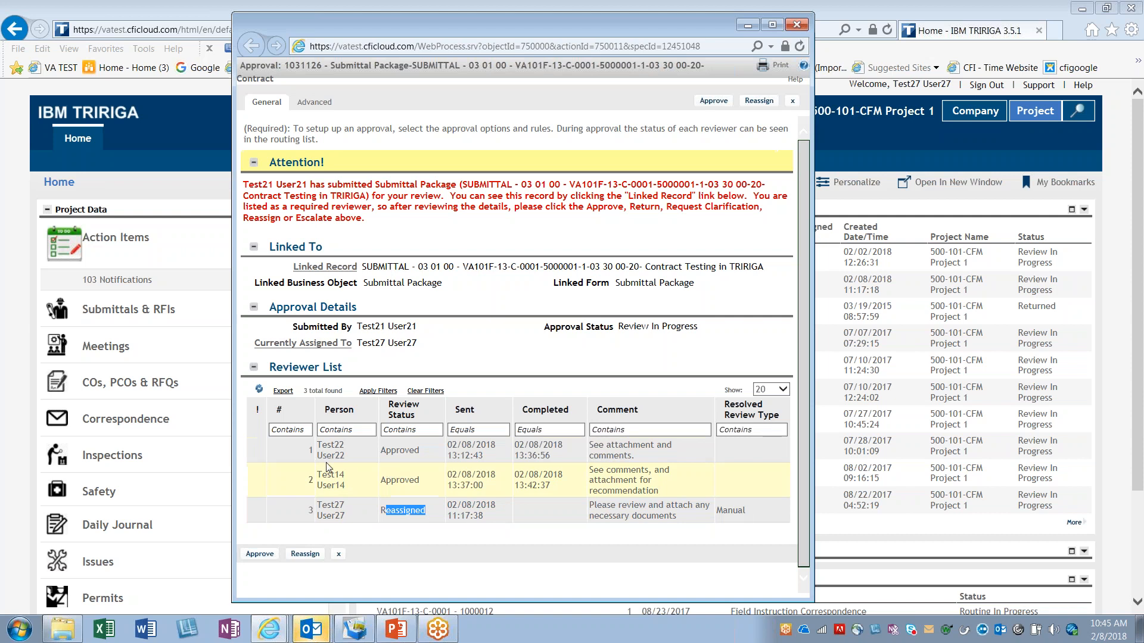
left_click_drag(318, 456, 345, 475)
left_click(377, 495)
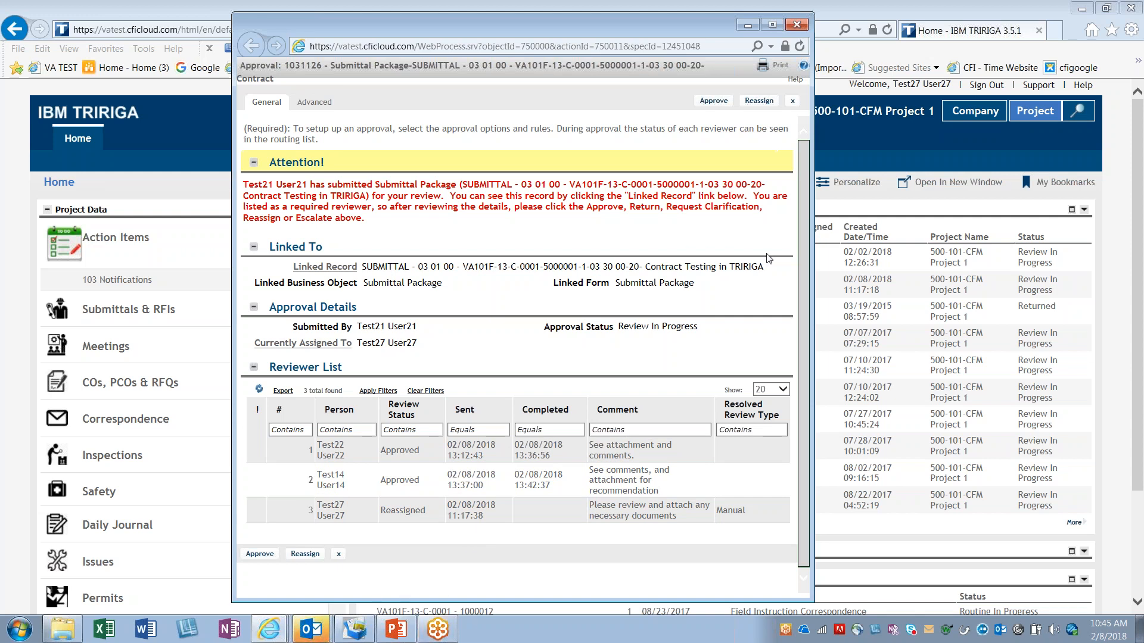
Step: Open the approval's linked record and examine the submittal package's details through its Items list
left_click(325, 267)
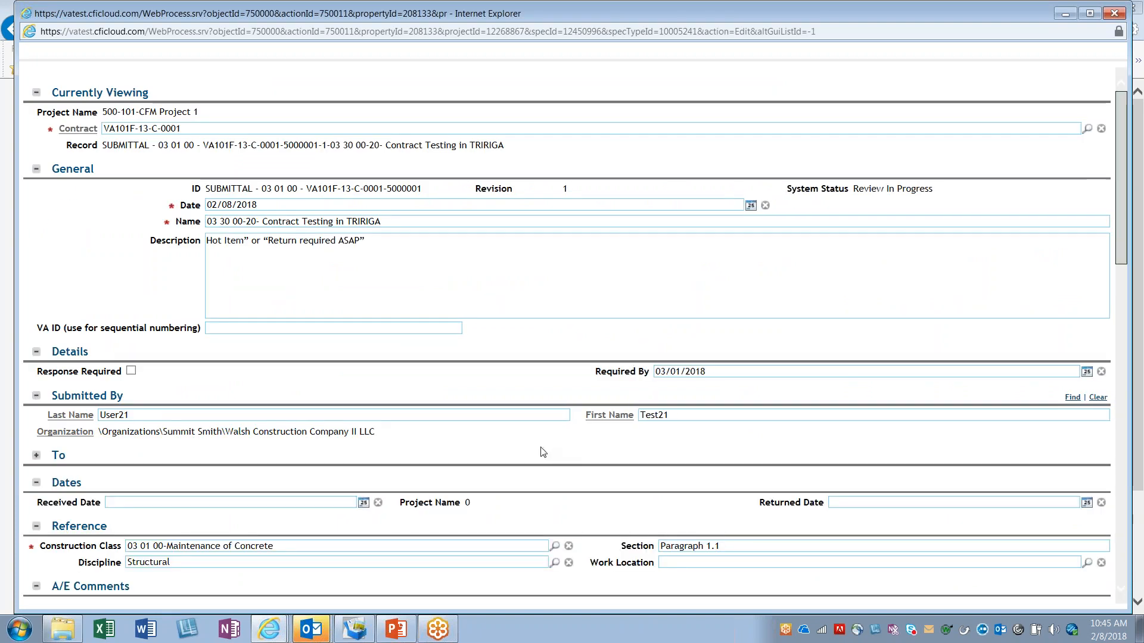
scroll(543, 452, "down", 3)
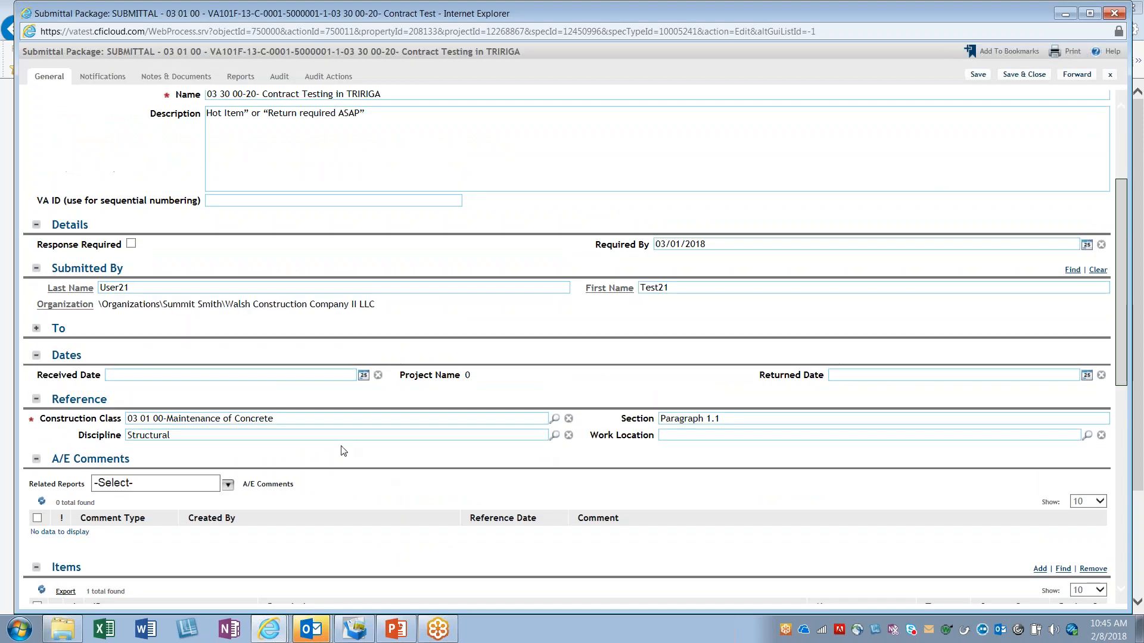
scroll(309, 477, "down", 3)
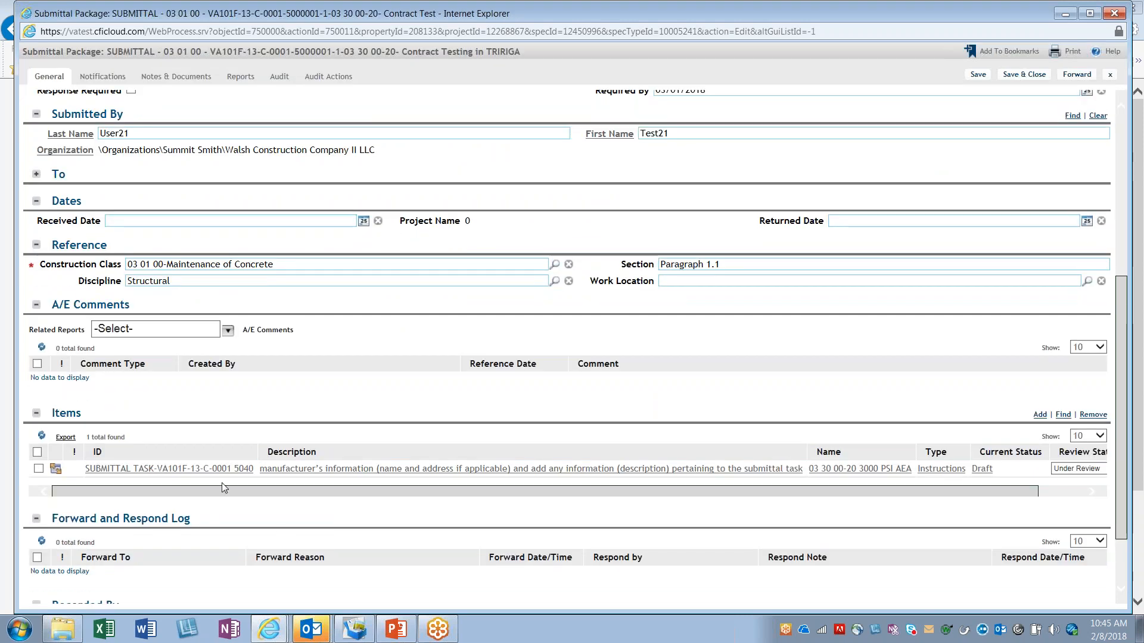
left_click_drag(1002, 492, 1059, 492)
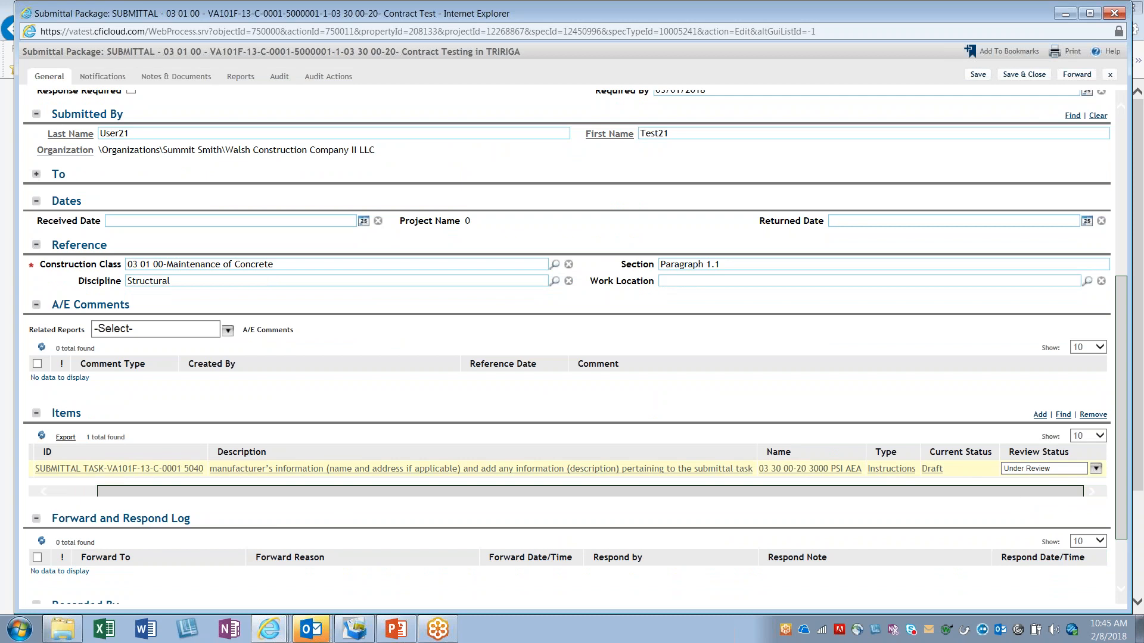
Step: Check the Review Status options available for the submittal item in the package's Items list
left_click(1096, 468)
scroll(1095, 477, "down", 3)
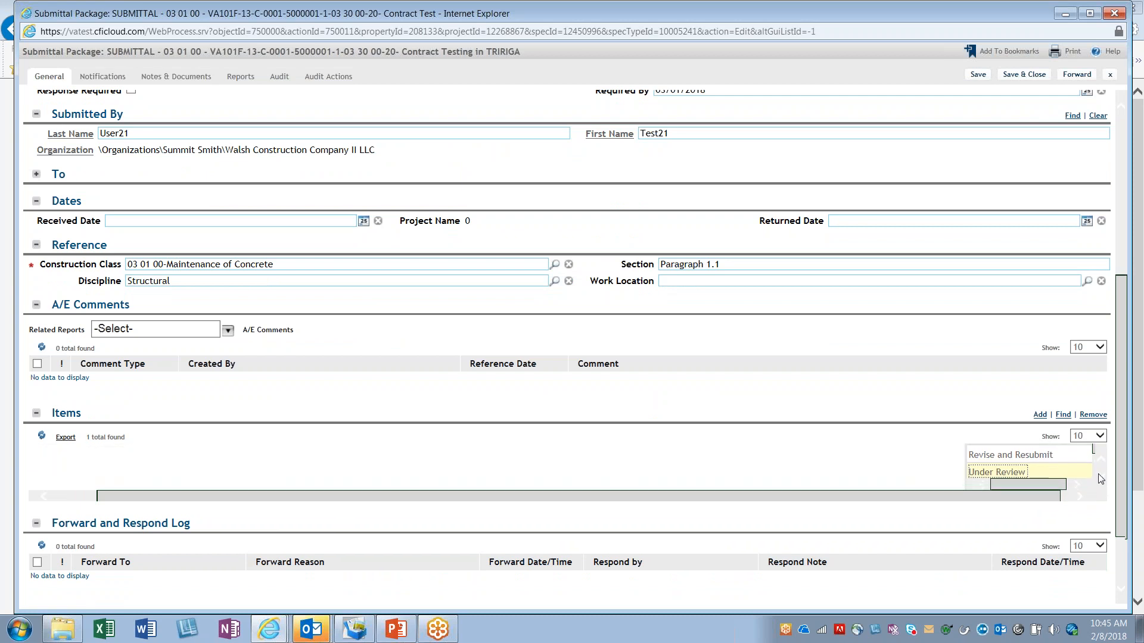
scroll(995, 376, "up", 1)
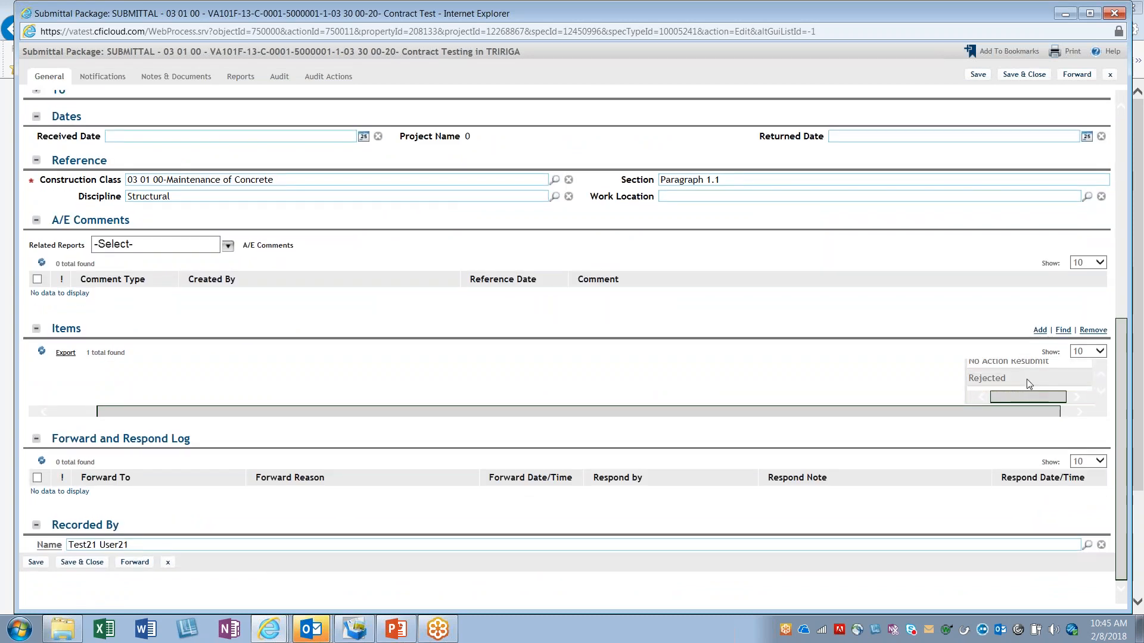
scroll(1022, 383, "up", 1)
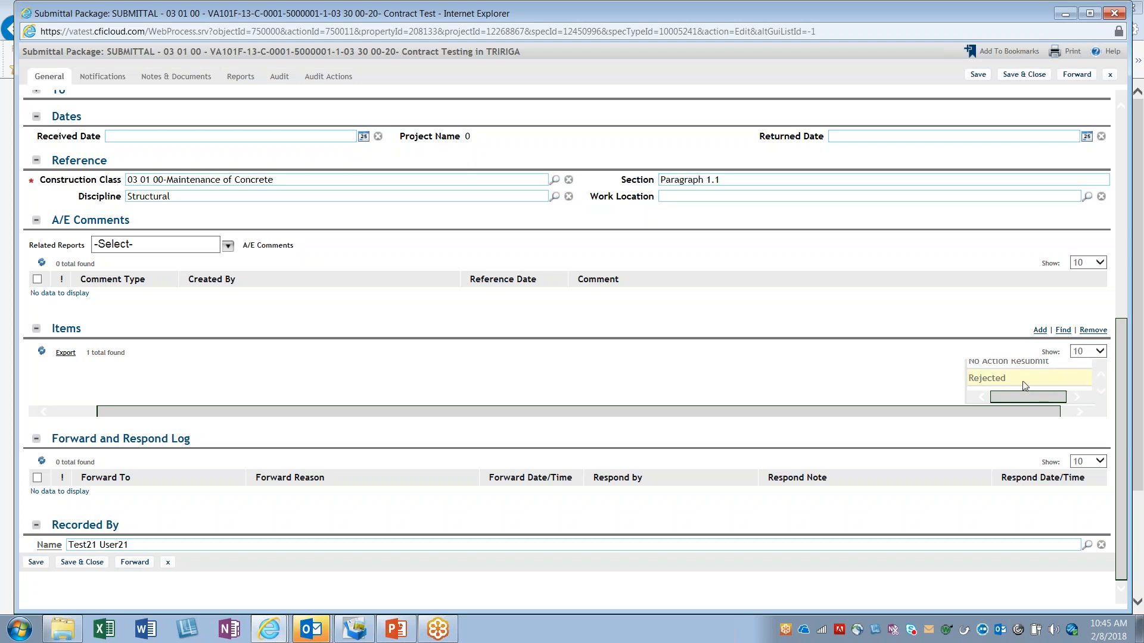
left_click(816, 401)
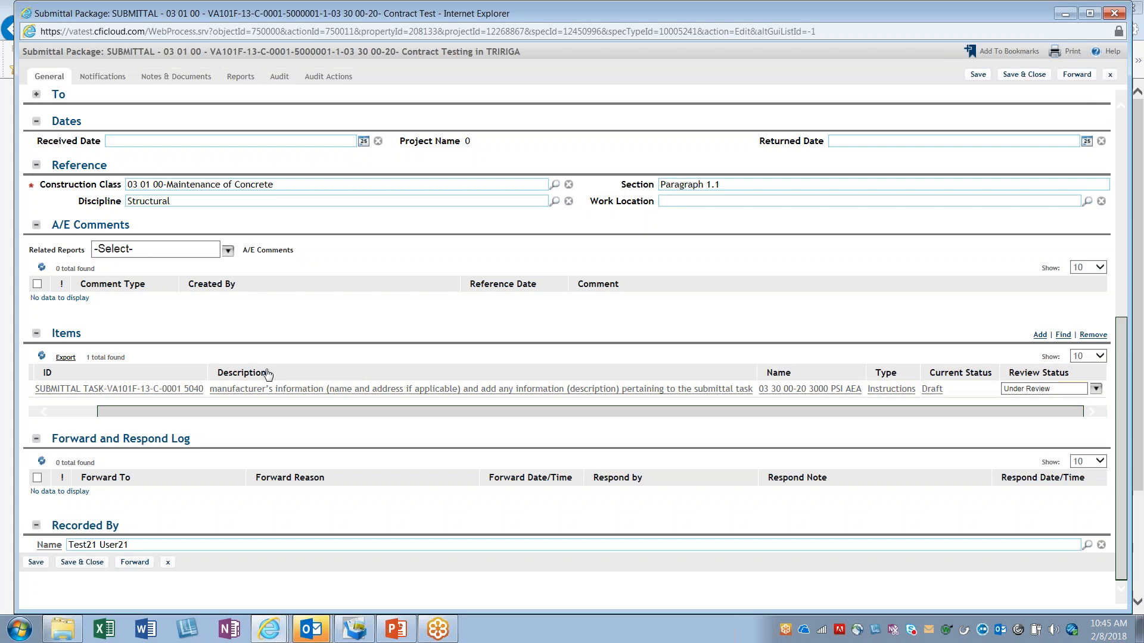
left_click(219, 392)
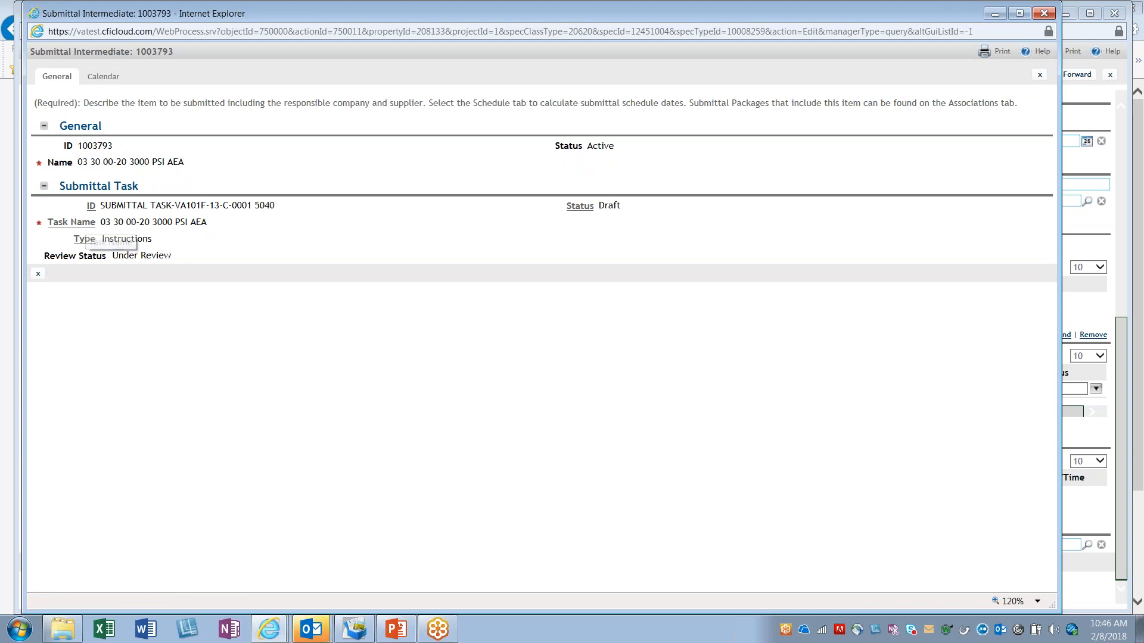
left_click_drag(181, 258, 109, 258)
left_click(280, 223)
left_click(92, 222)
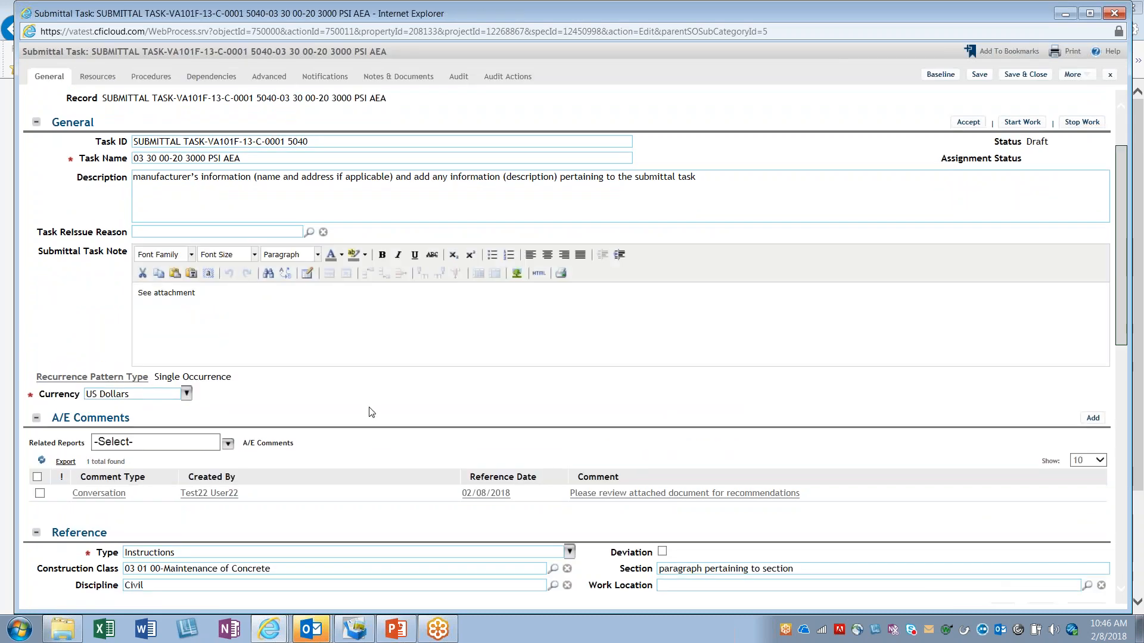
Step: Examine the submittal task's A/E Comments entry and its related documents, and close the comment record
scroll(422, 455, "down", 3)
scroll(422, 455, "down", 4)
scroll(422, 455, "up", 7)
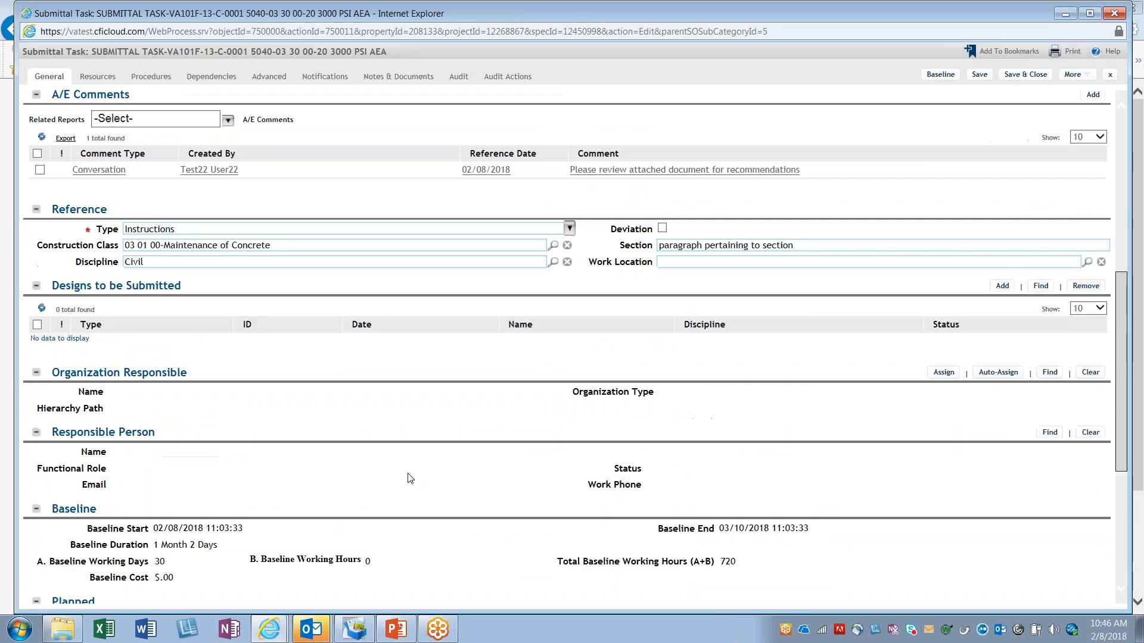
scroll(401, 427, "down", 3)
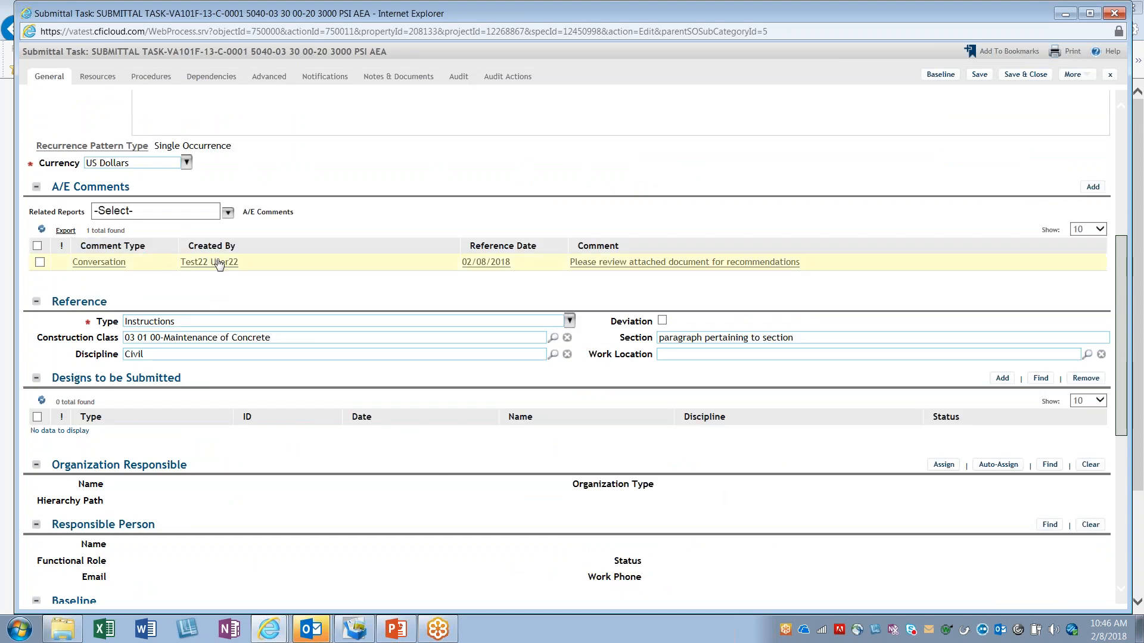
left_click(693, 268)
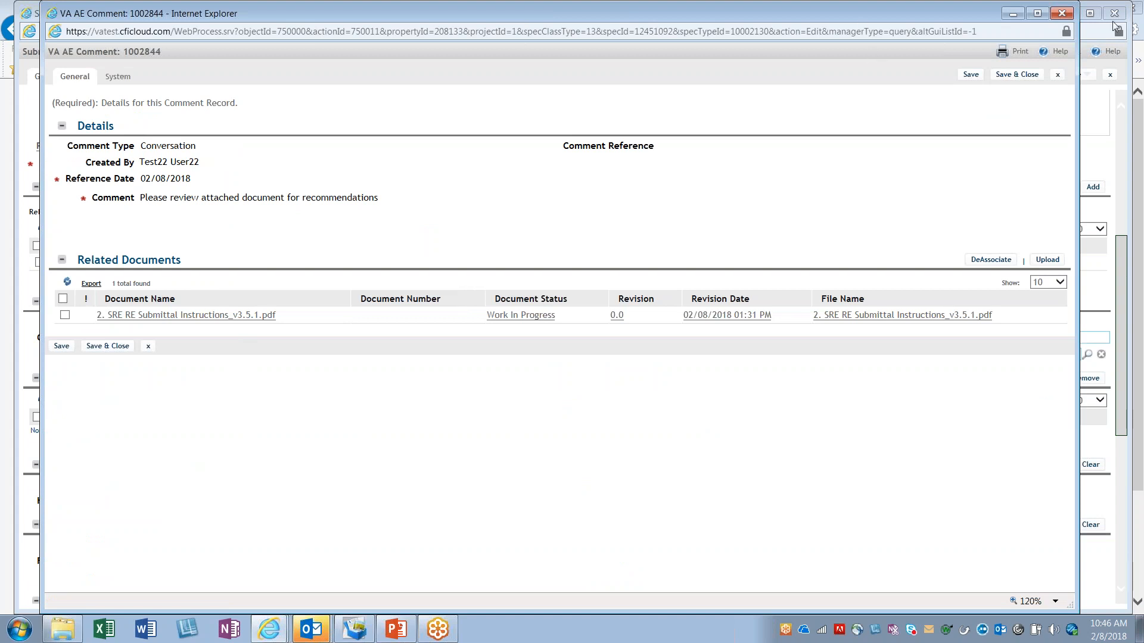
left_click(1063, 14)
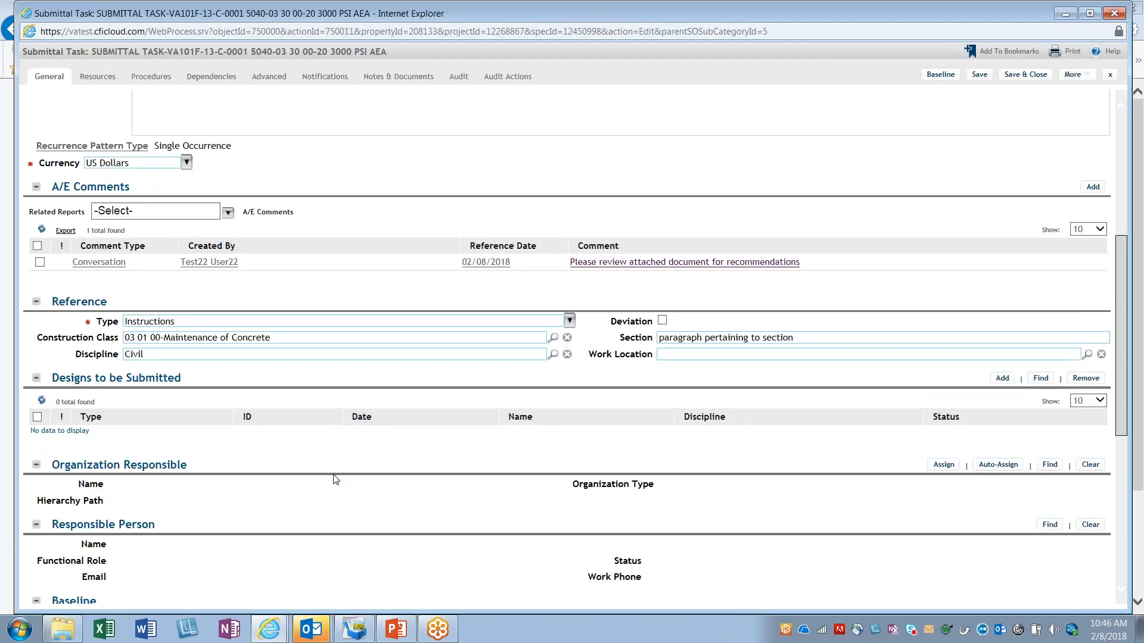
Step: Review the Submittal Task Note and the sections below it on the submittal task
scroll(333, 510, "up", 3)
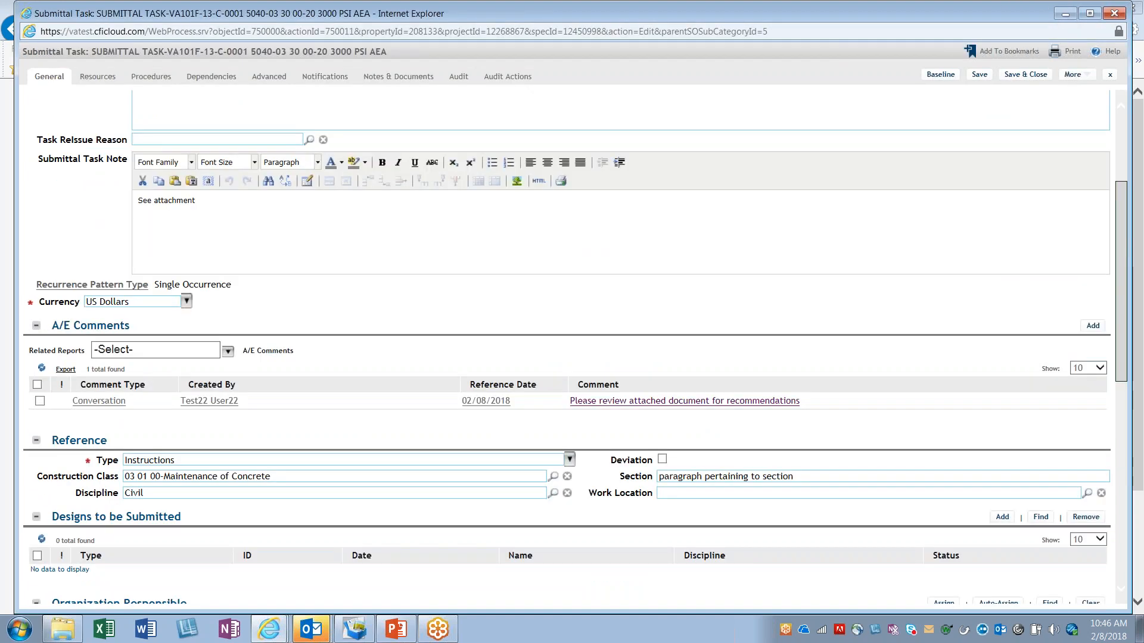
left_click_drag(230, 222, 126, 221)
left_click(216, 244)
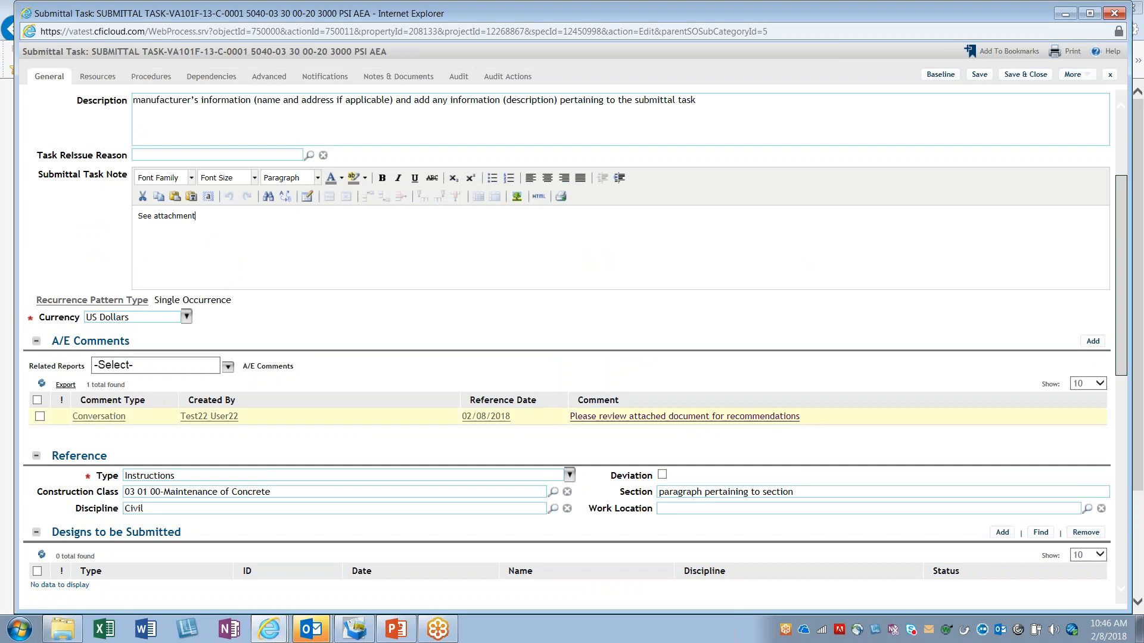
scroll(292, 395, "down", 9)
scroll(334, 475, "up", 12)
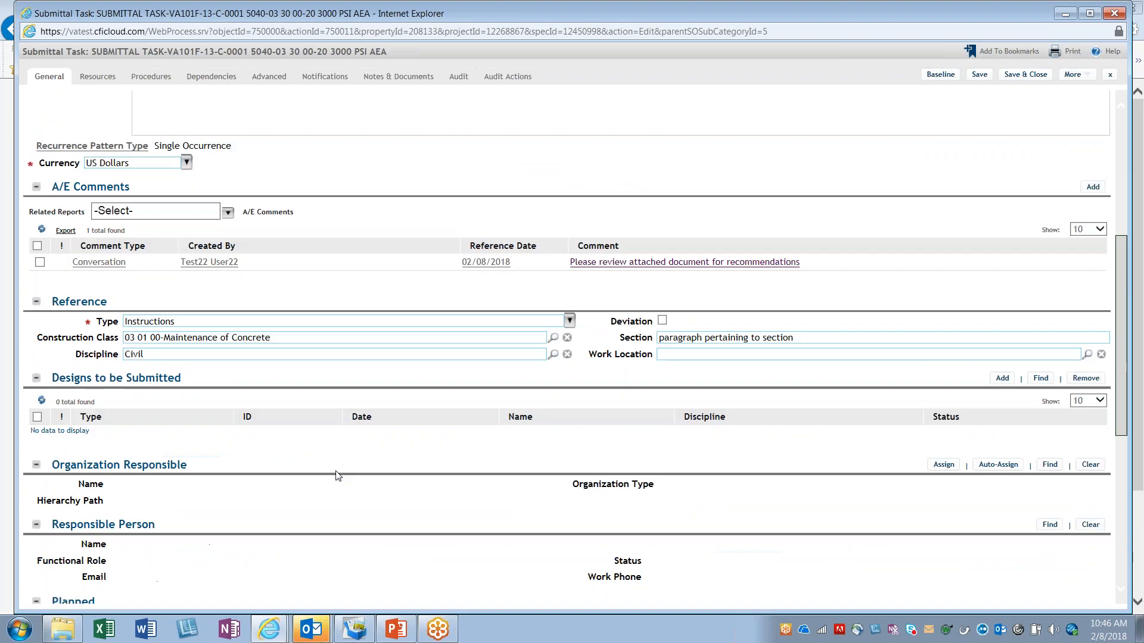
Step: Check the submittal task's notifications and its related documents, including the SRE RE Submittal Instructions PDF
left_click(332, 70)
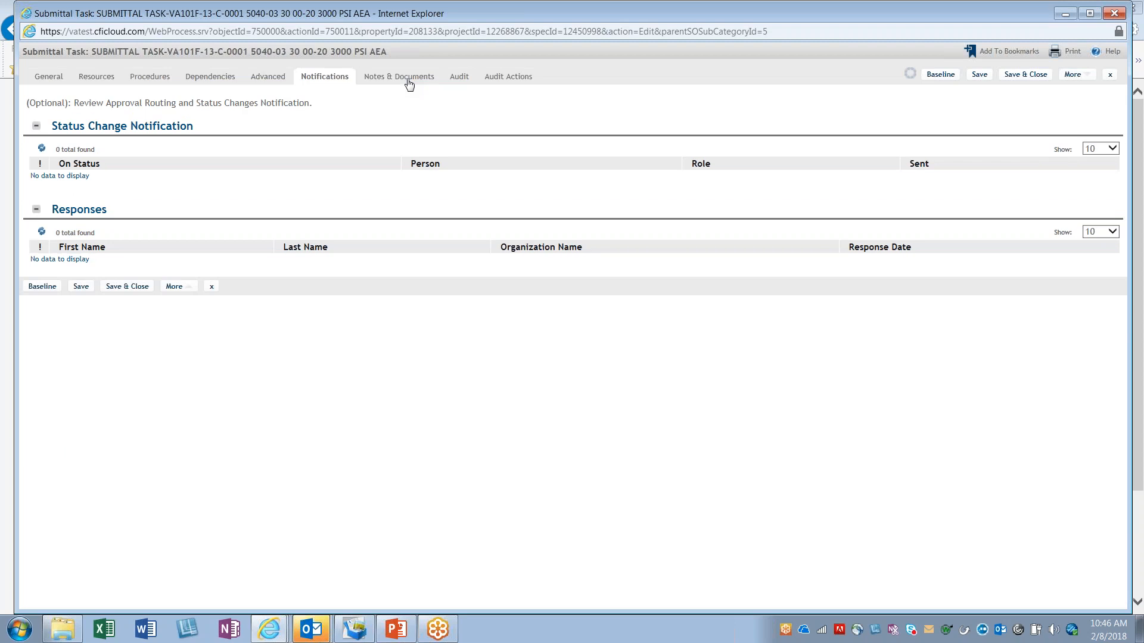
left_click(407, 85)
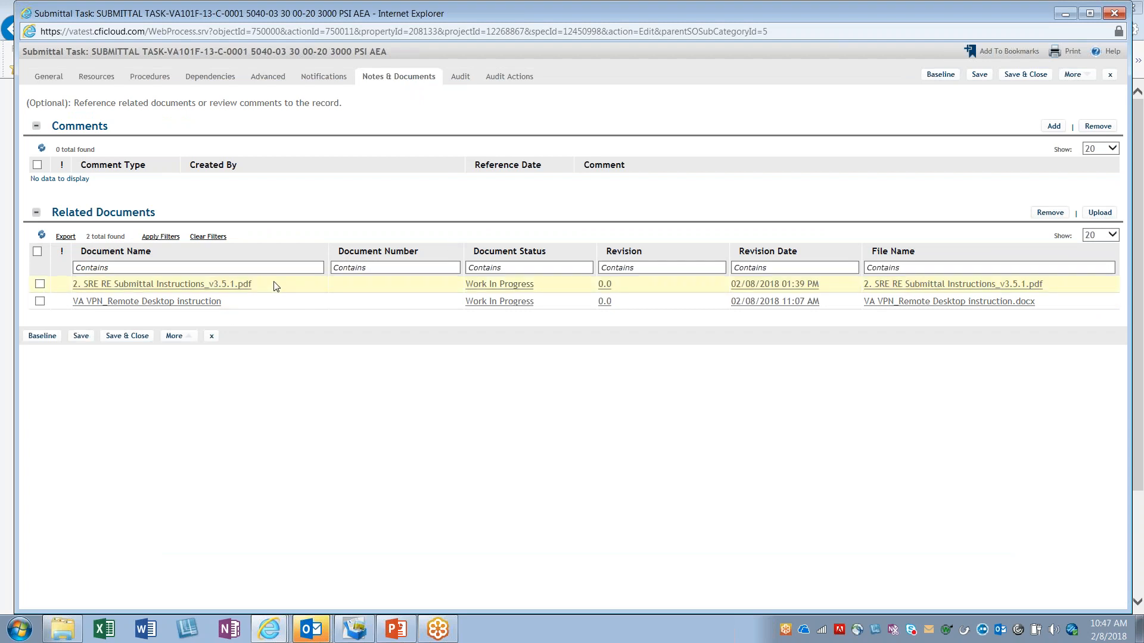
left_click_drag(270, 287, 72, 285)
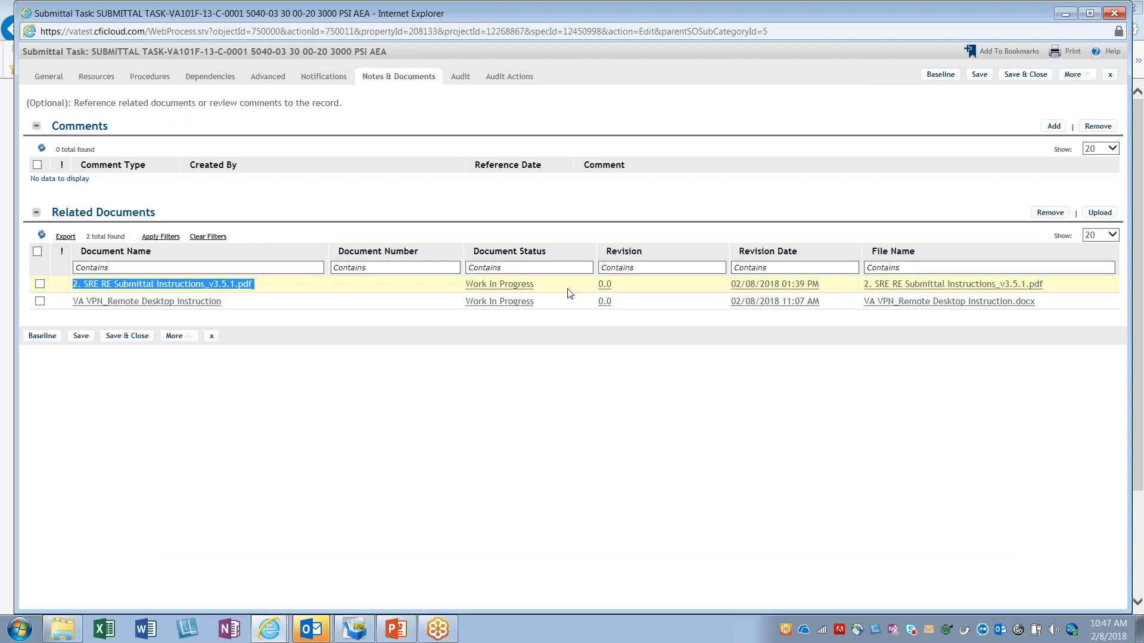
left_click(241, 299)
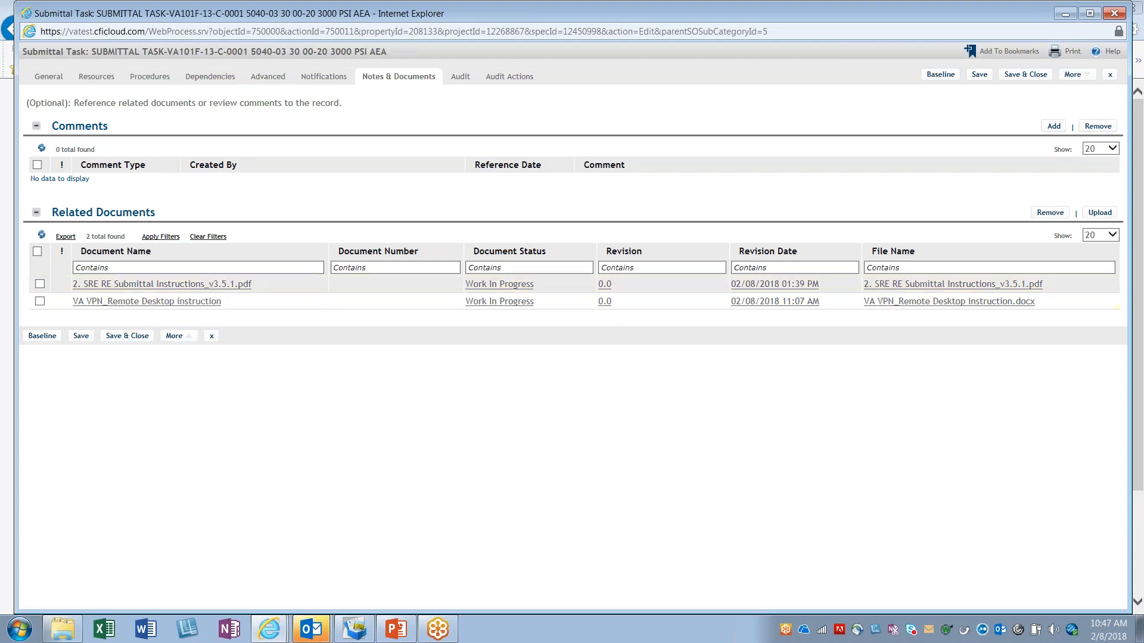
left_click(414, 88)
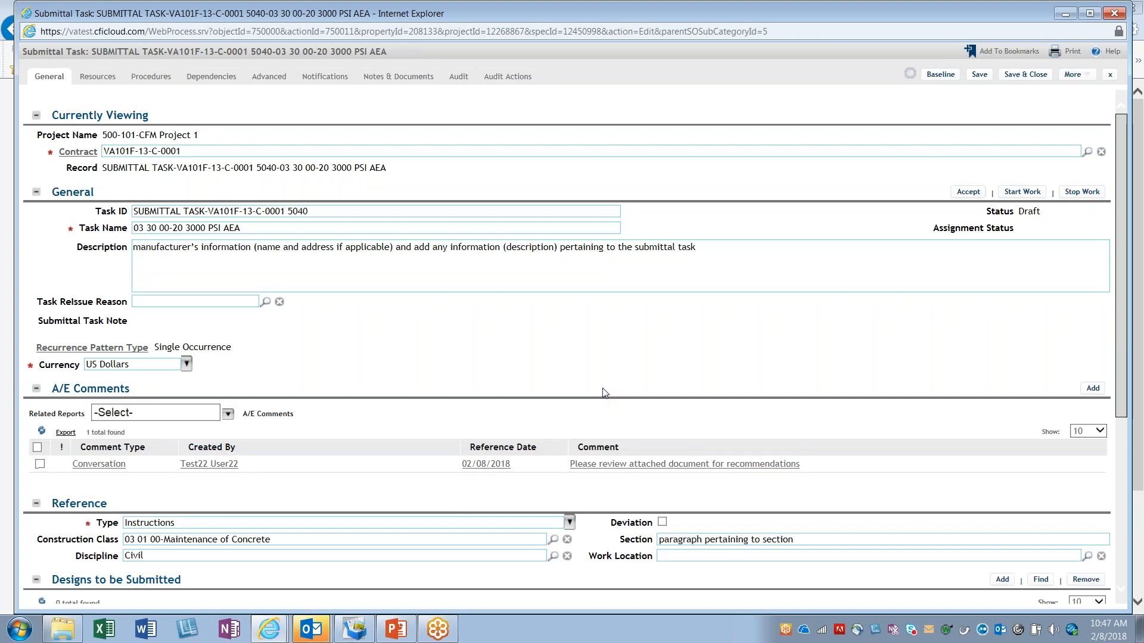
Step: Copy the Planned Start value 02/08/2018 11:03:33 into the task's Actual Start field
scroll(419, 509, "down", 5)
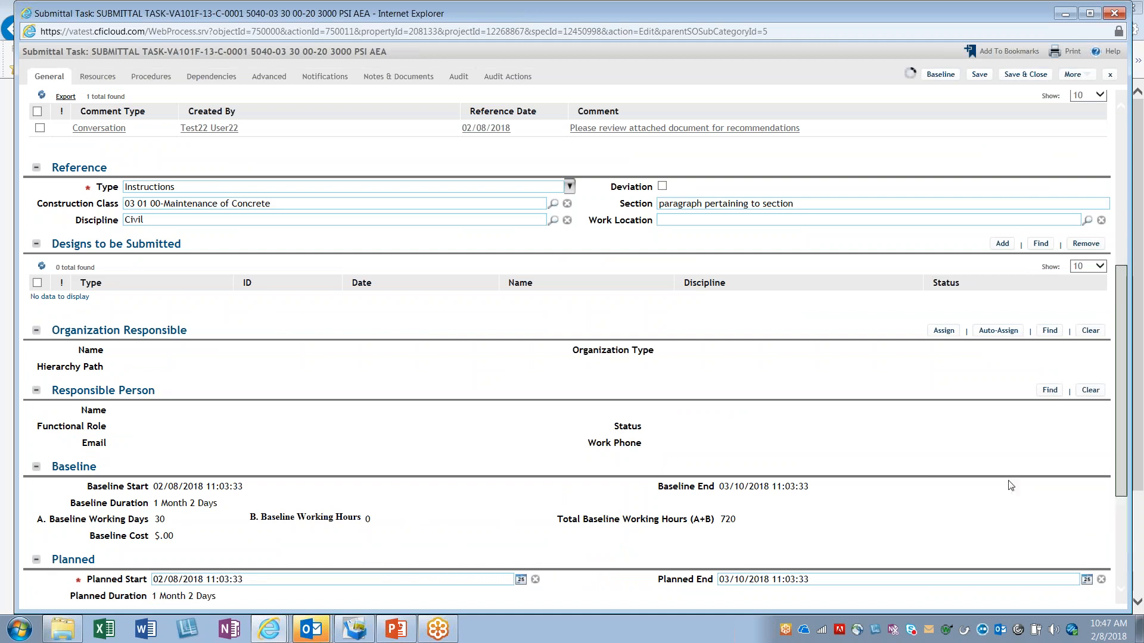
scroll(1120, 420, "down", 4)
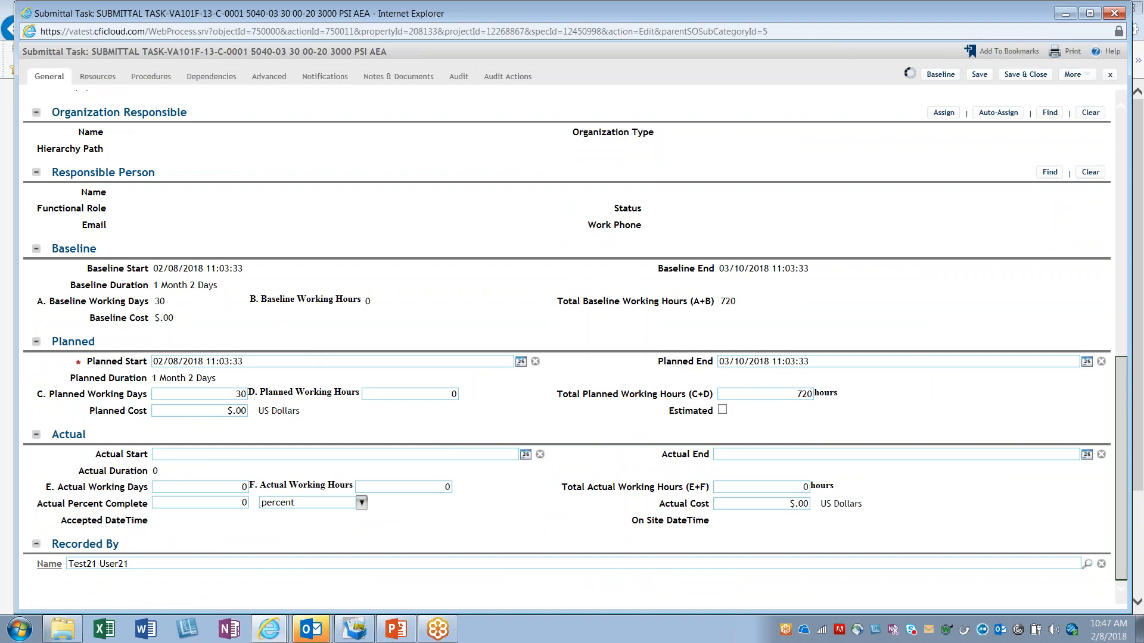
triple_click(204, 367)
right_click(205, 367)
left_click(246, 411)
right_click(189, 455)
left_click(218, 516)
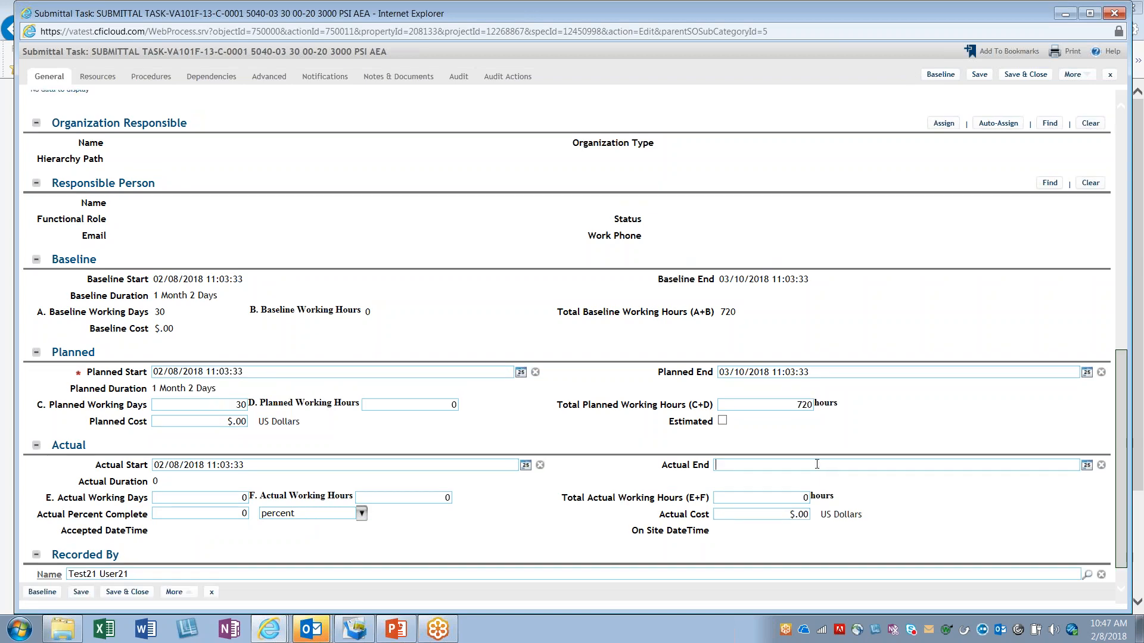
Step: Set the task's Actual End to 02/08/2018 14:00:00
left_click_drag(1120, 480, 1121, 447)
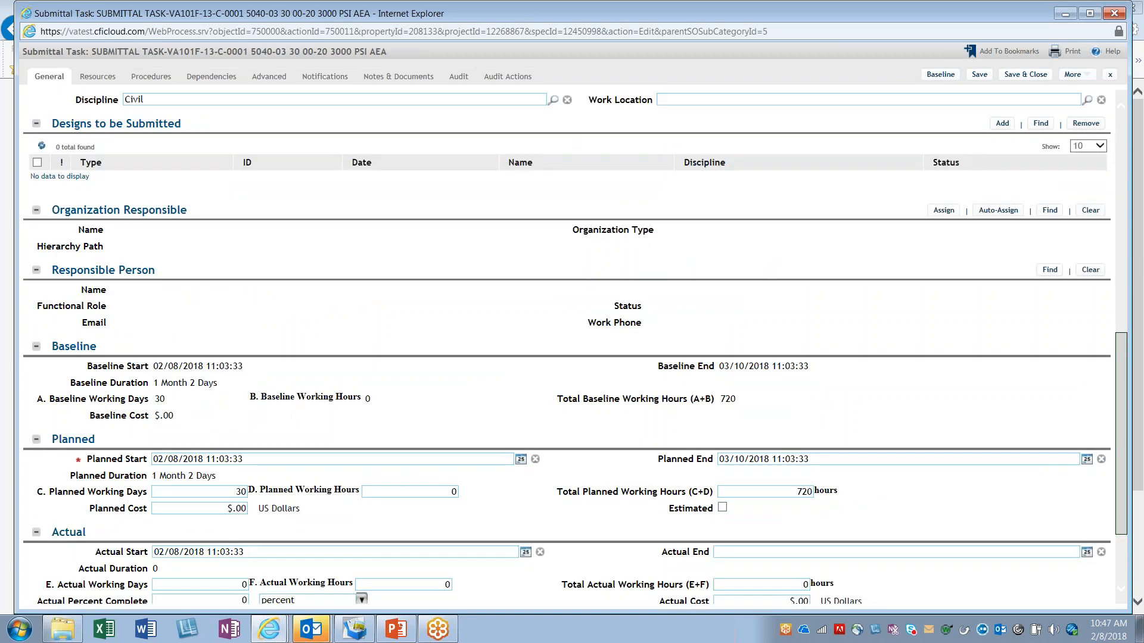
left_click_drag(1121, 447, 1120, 442)
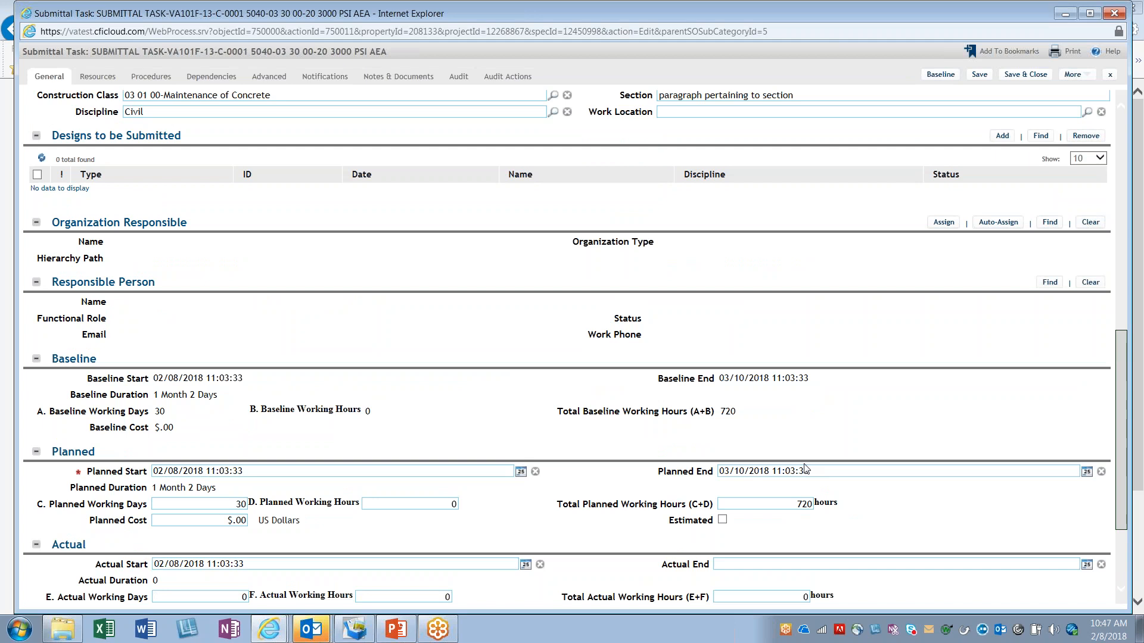
scroll(591, 542, "down", 5)
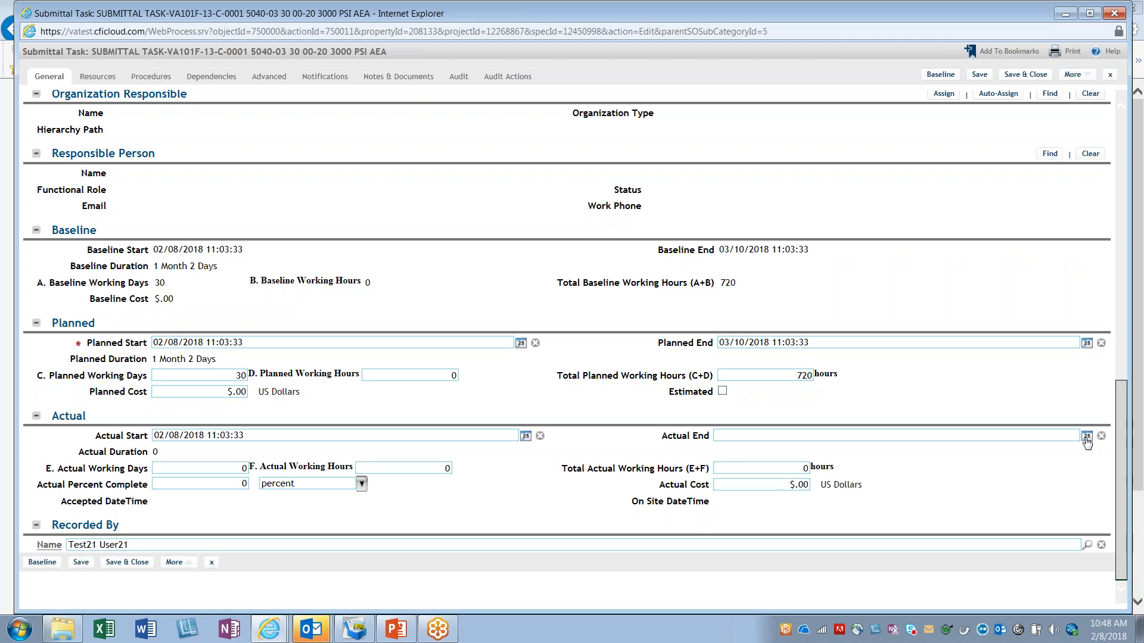
left_click(1086, 439)
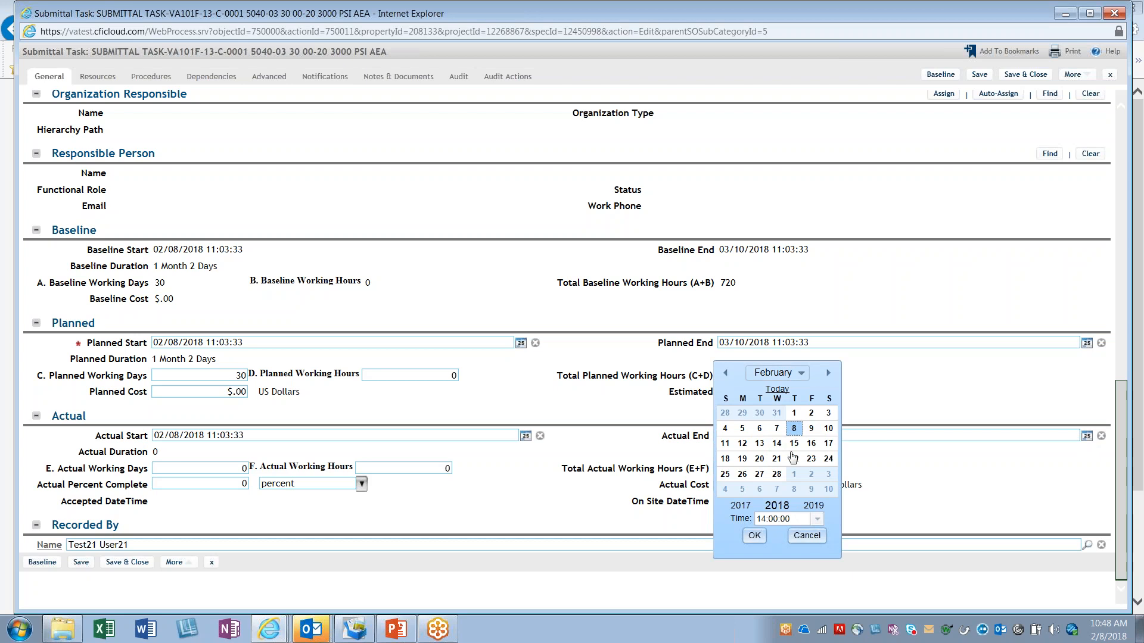
left_click(754, 537)
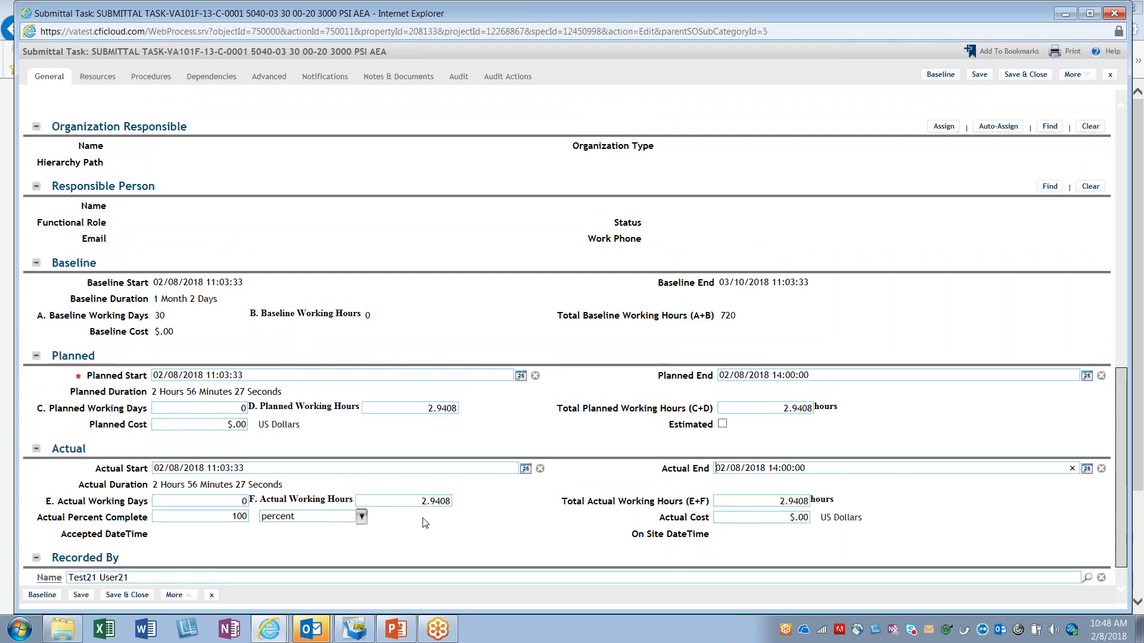
Step: Add an "SRE 02/08/2018" line below "See attachment" in the Submittal Task Note, and save and close the task
scroll(492, 489, "down", 1)
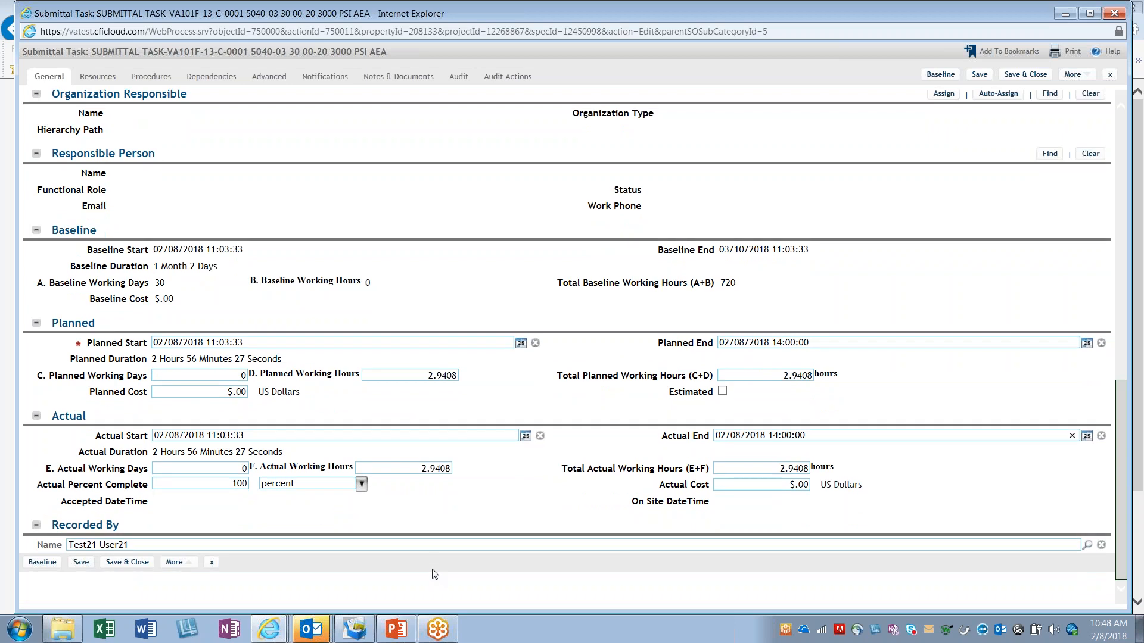
scroll(435, 566, "up", 8)
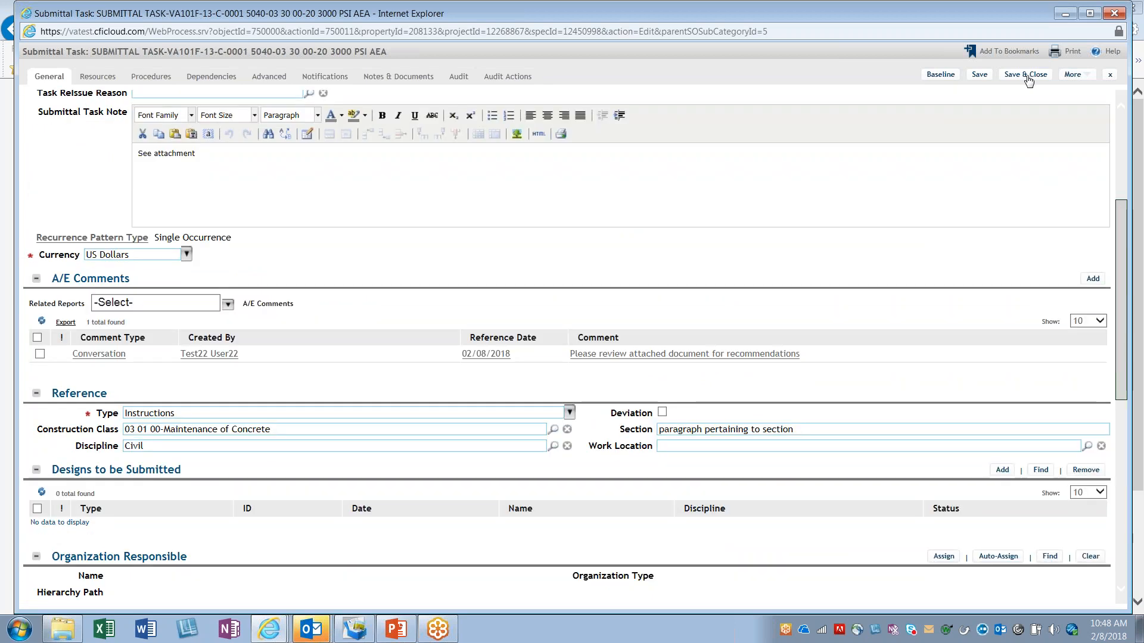
scroll(504, 299, "up", 3)
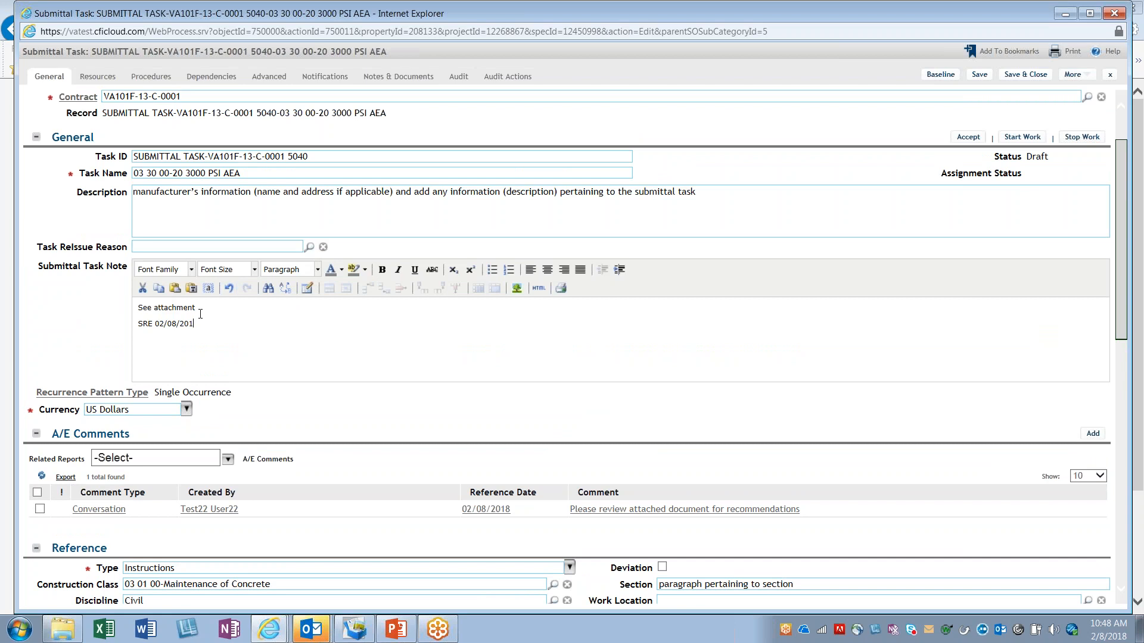
type("- s")
left_click(1011, 76)
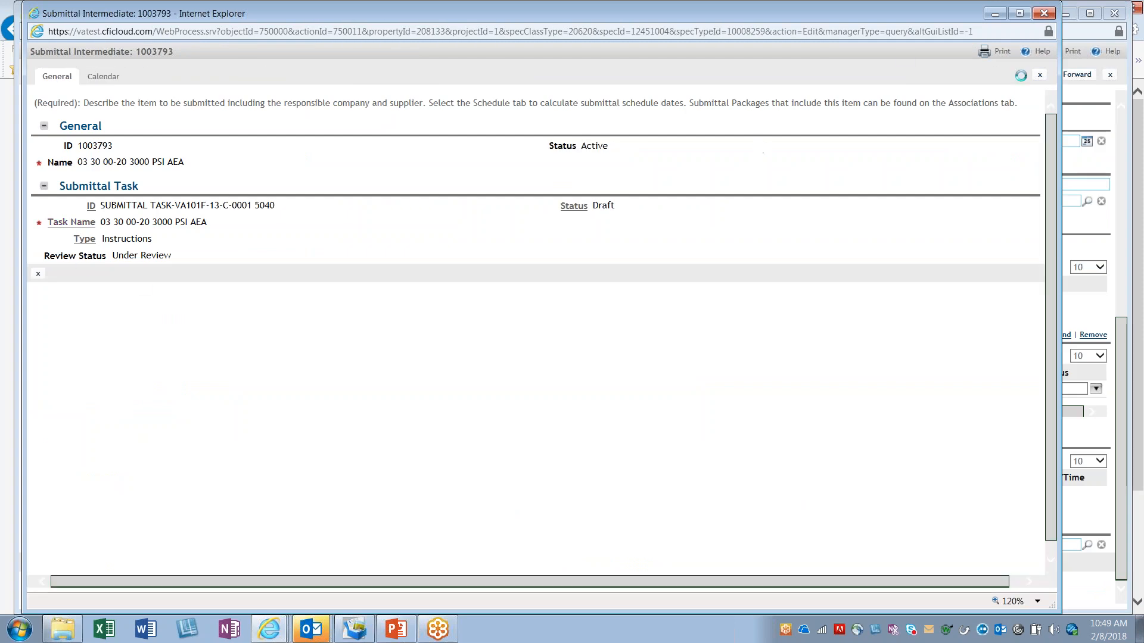
Step: Close the Submittal Intermediate record without saving, and set the package's Items list to show 20 rows
left_click(1040, 76)
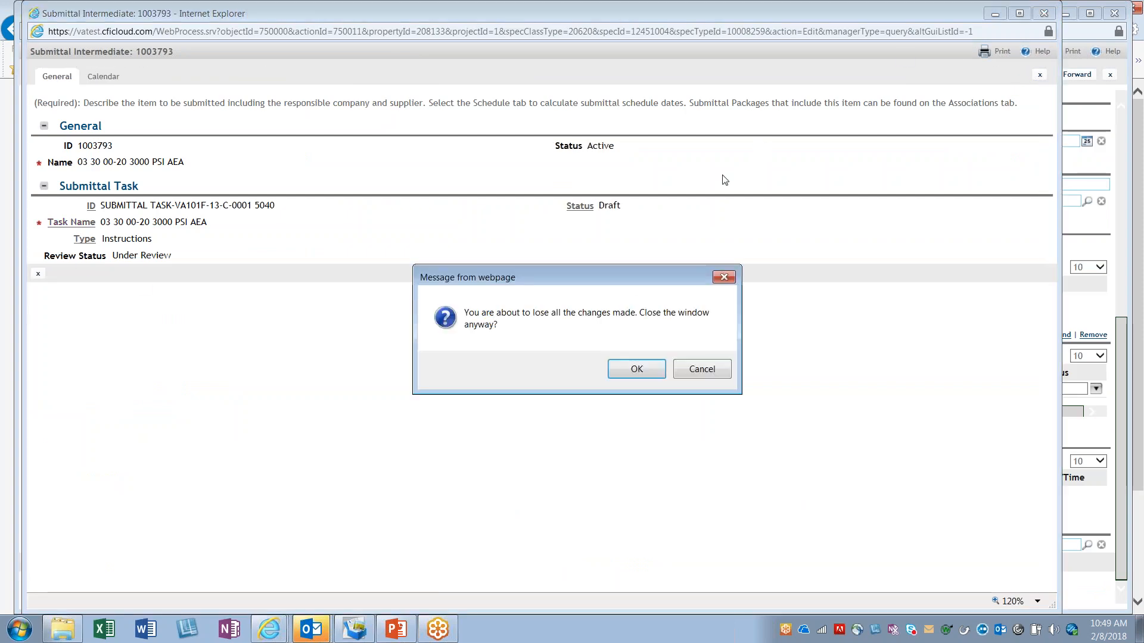
left_click(638, 369)
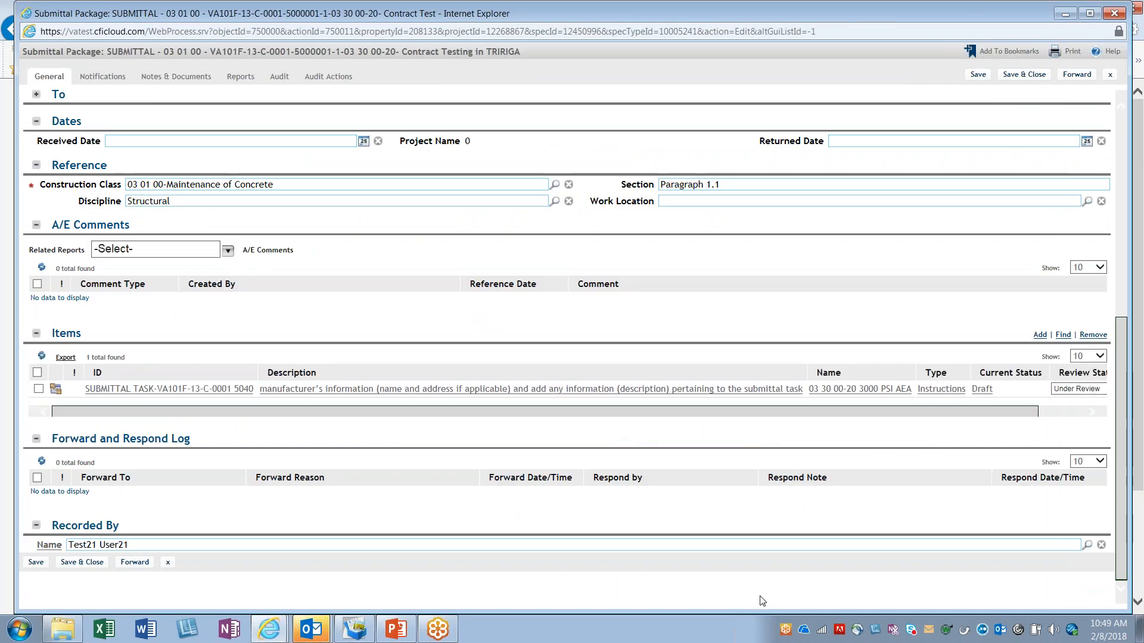
left_click_drag(905, 416, 1006, 424)
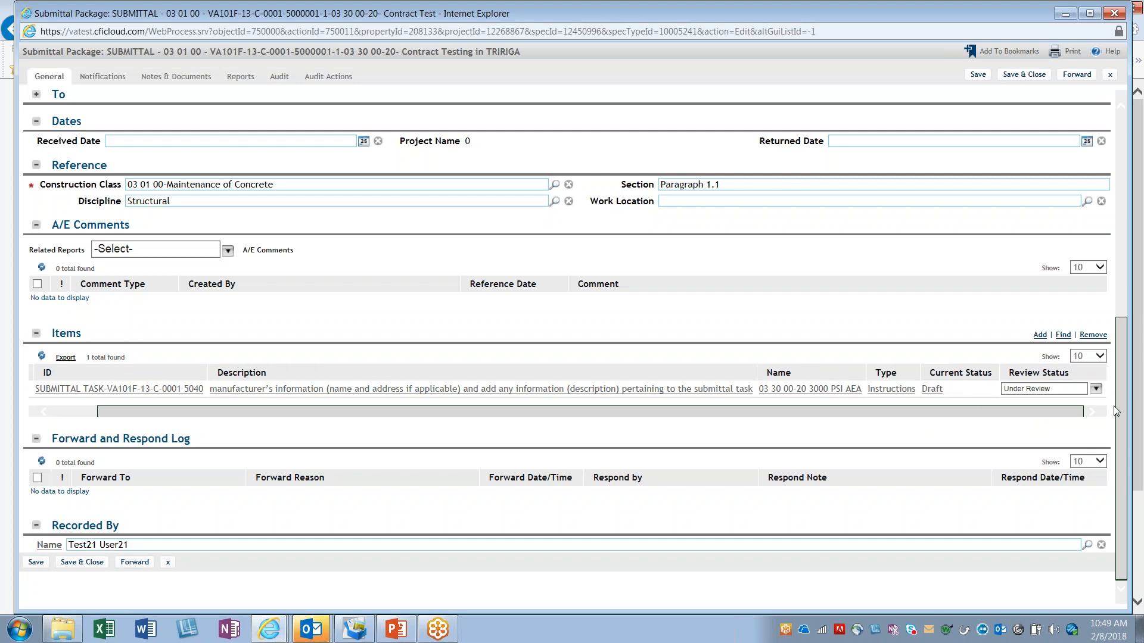
left_click(1098, 359)
left_click(1077, 369)
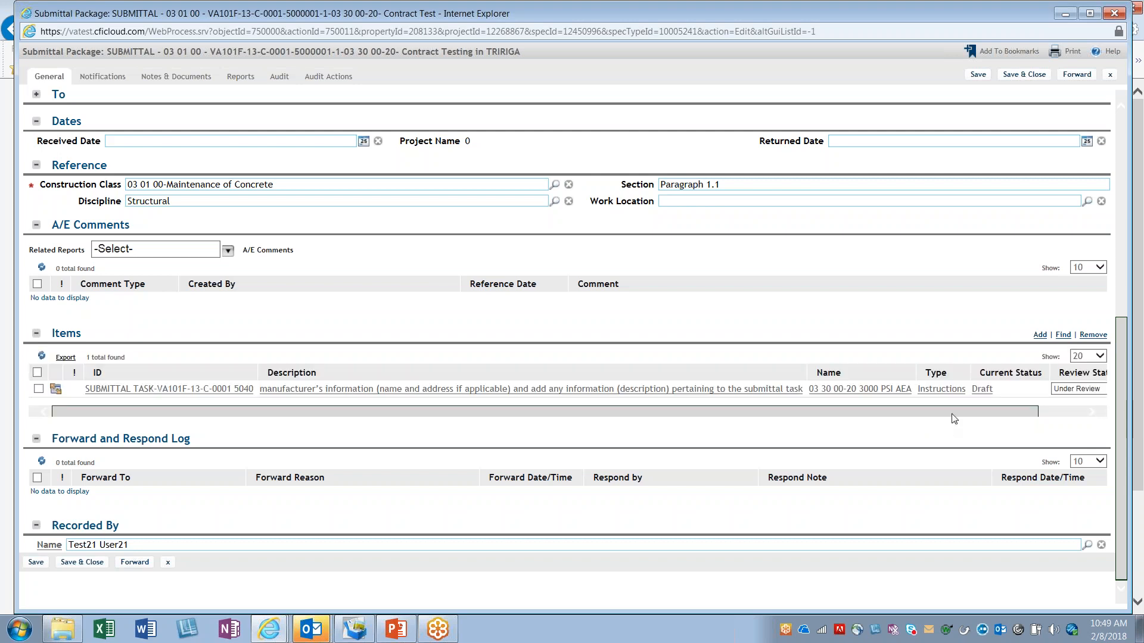
Step: Set the submittal task's Review Status in the Items list to Approved As Noted Resubmit, and save and close the package
left_click_drag(977, 412, 1086, 410)
left_click(1096, 388)
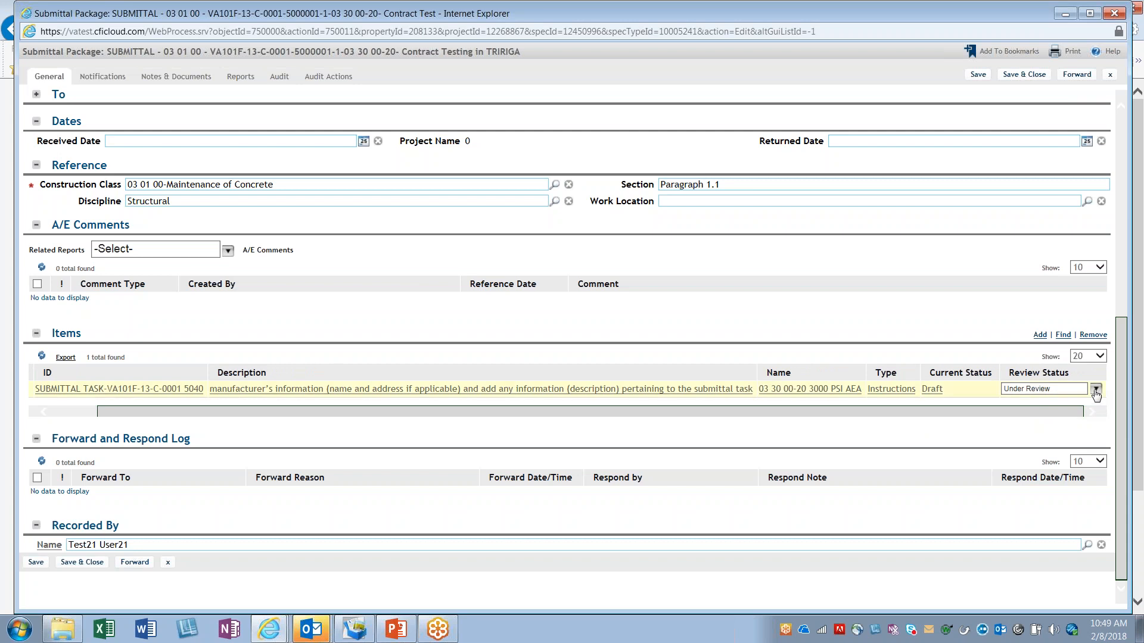
scroll(1047, 388, "down", 3)
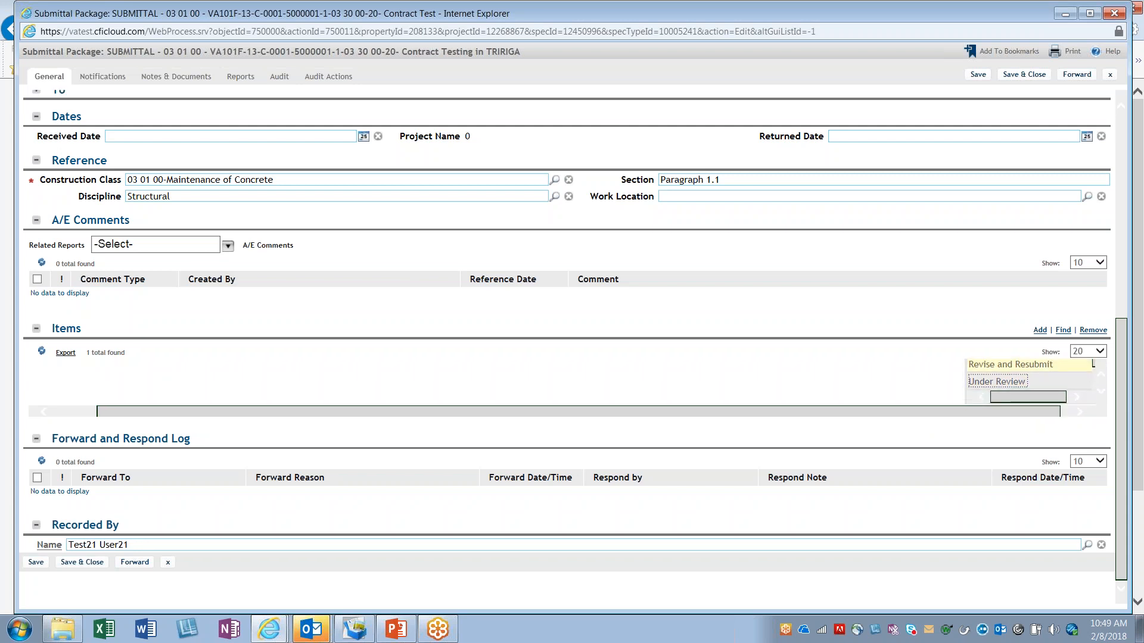
scroll(1037, 382, "up", 1)
scroll(1014, 379, "up", 2)
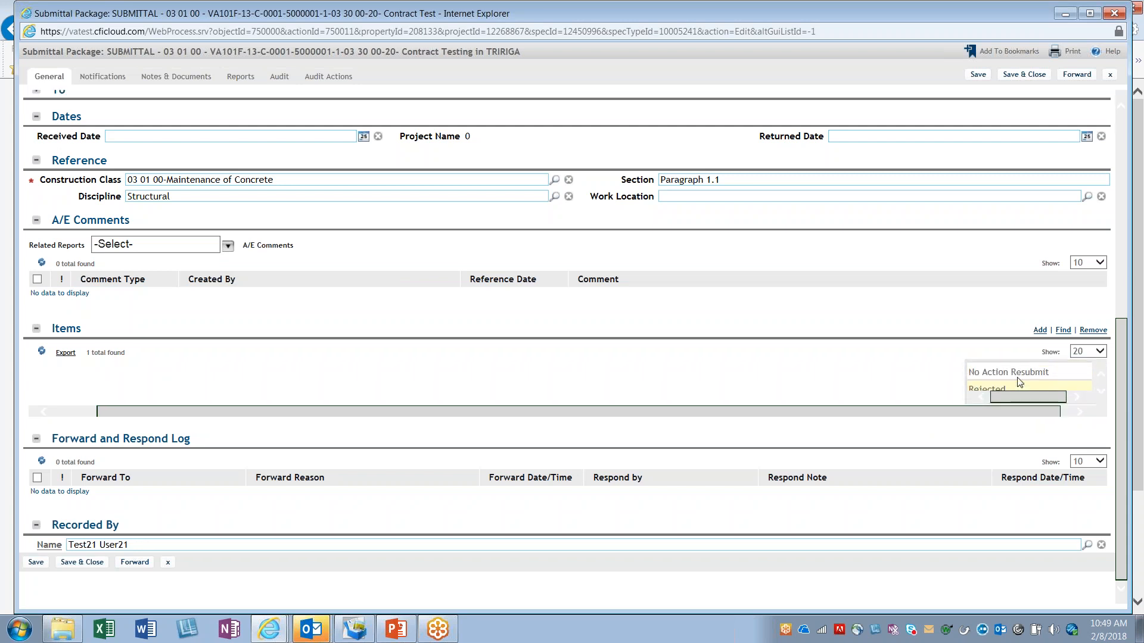
scroll(1013, 374, "up", 3)
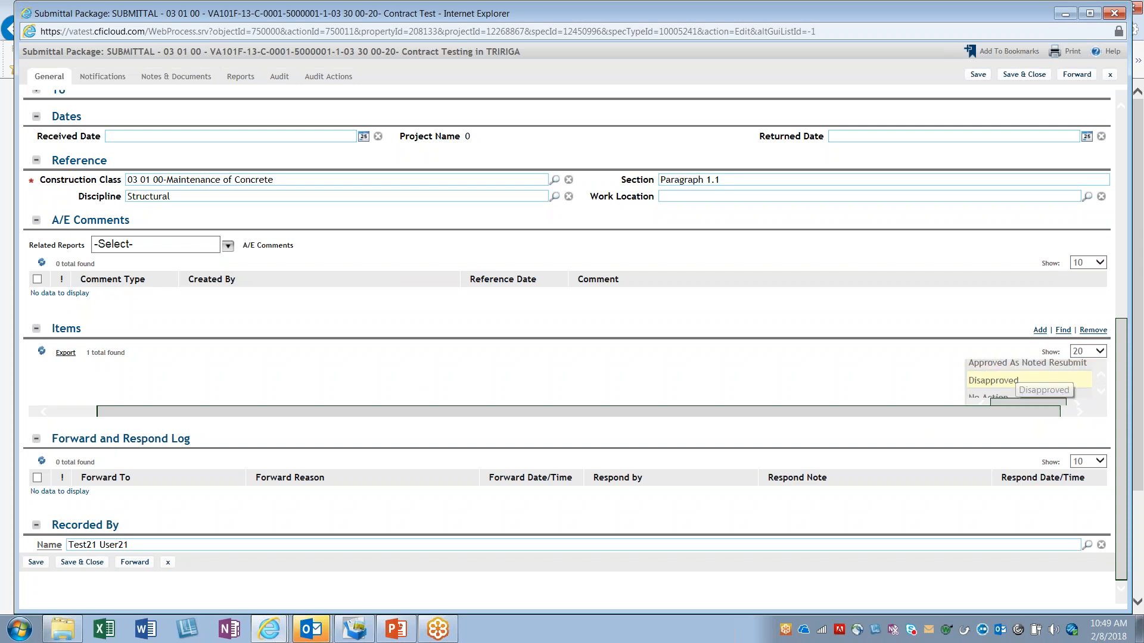
left_click(1022, 367)
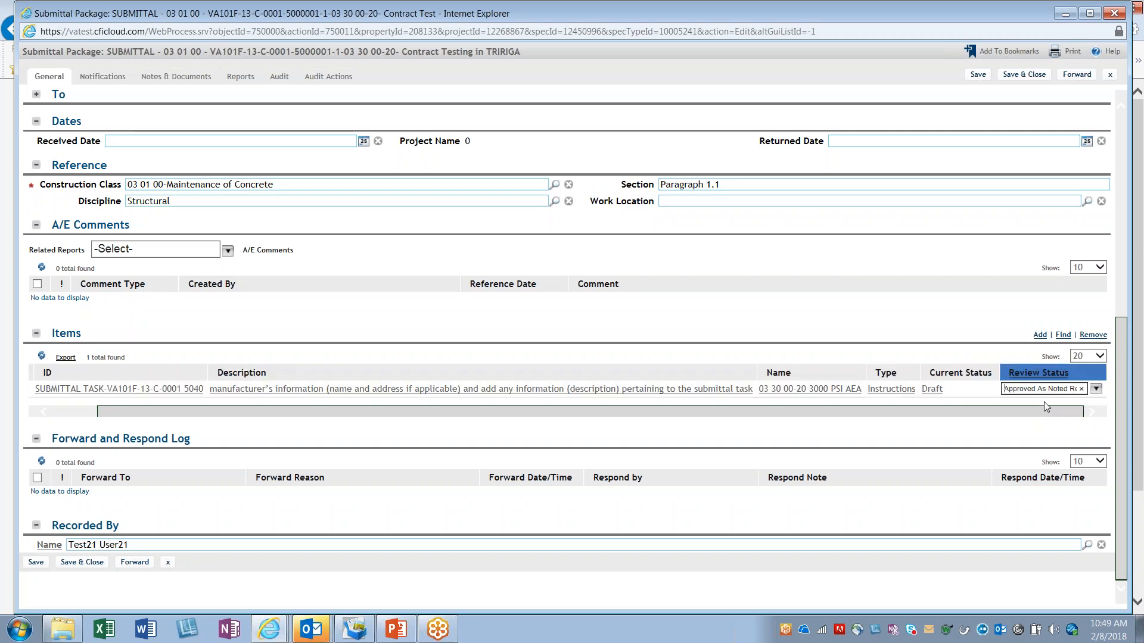
left_click(1033, 75)
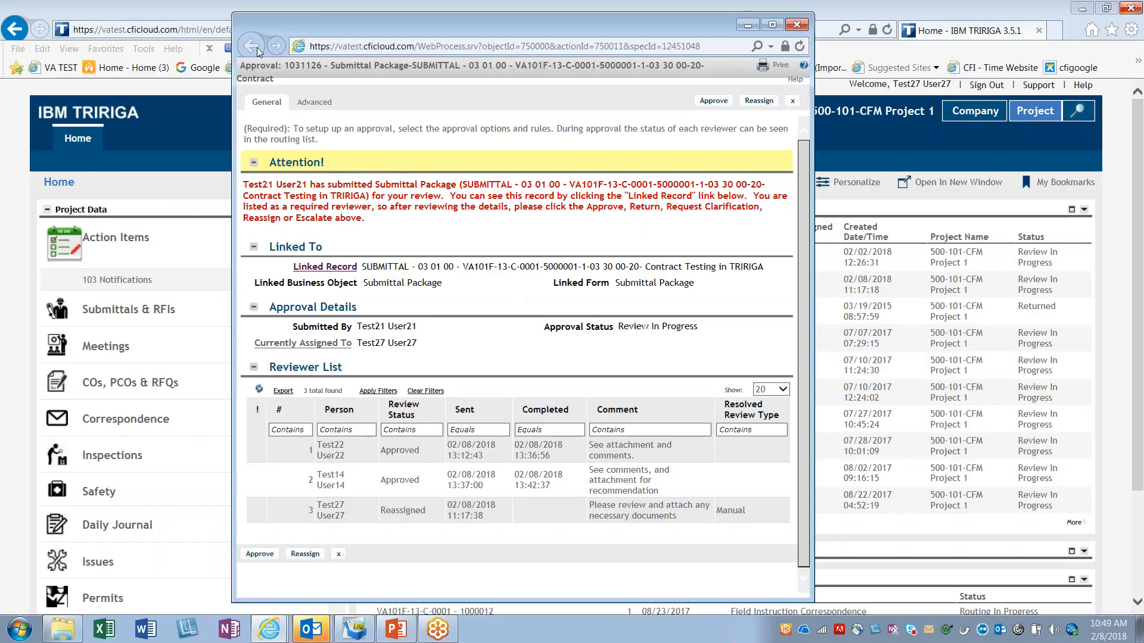
Step: Approve the submittal package with the review comment "Approved as noted, see attachment."
left_click_drag(242, 65, 551, 118)
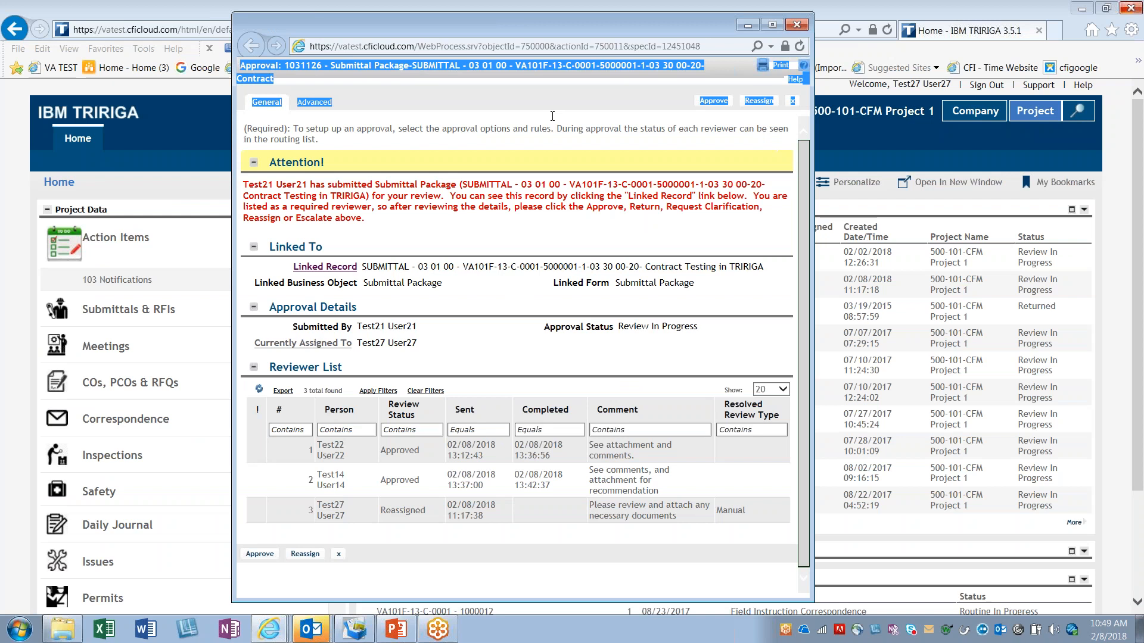
left_click(720, 101)
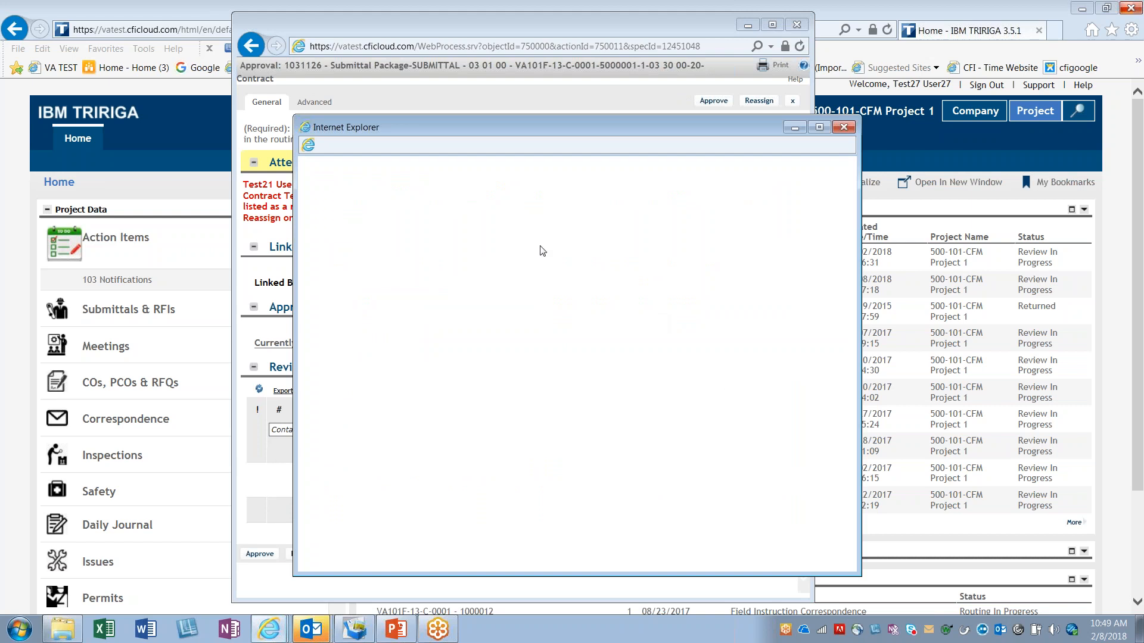
left_click_drag(585, 133, 513, 100)
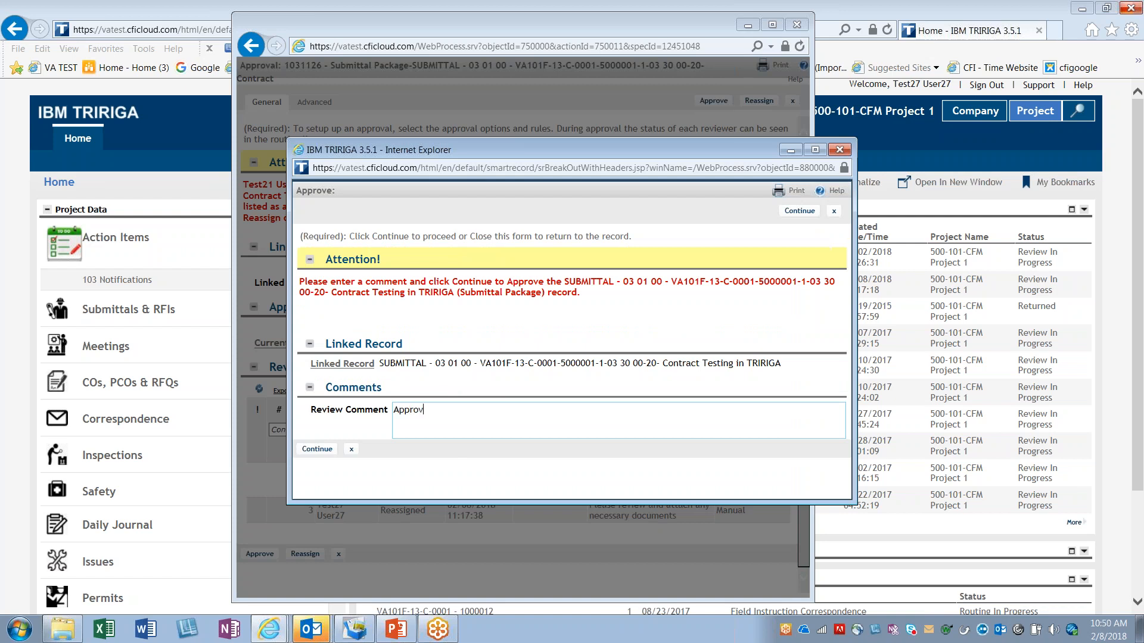
type("oted, see attachment.")
left_click(318, 448)
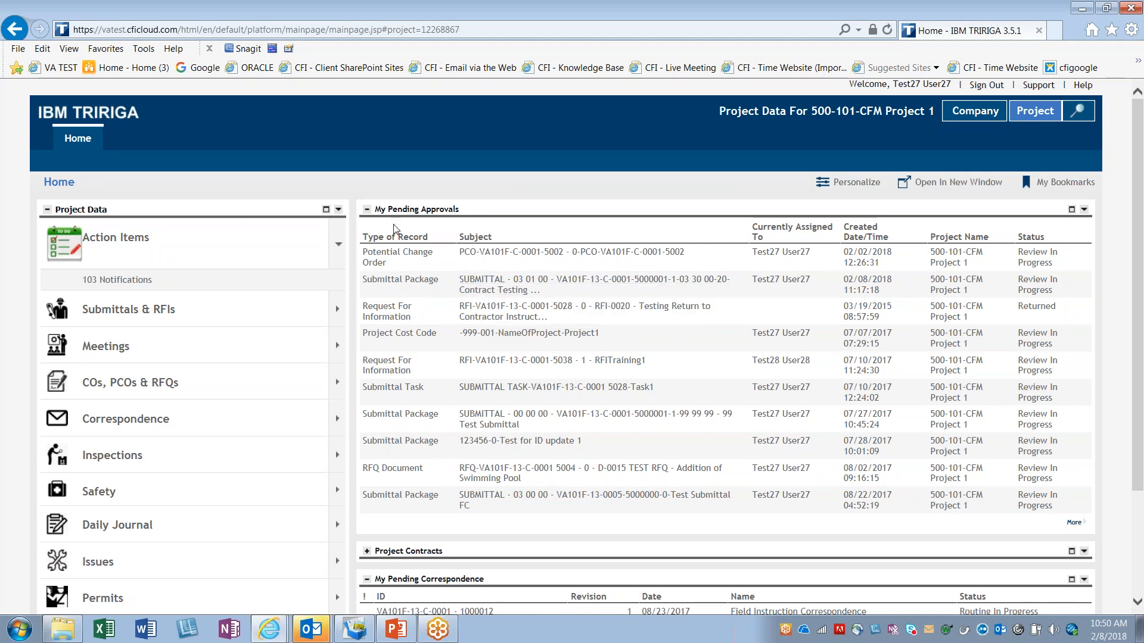
Step: Reopen the submittal package's approval to check its Approval Status and the last reviewer comment, close it and reload the home page
left_click(505, 289)
left_click_drag(378, 14, 588, 17)
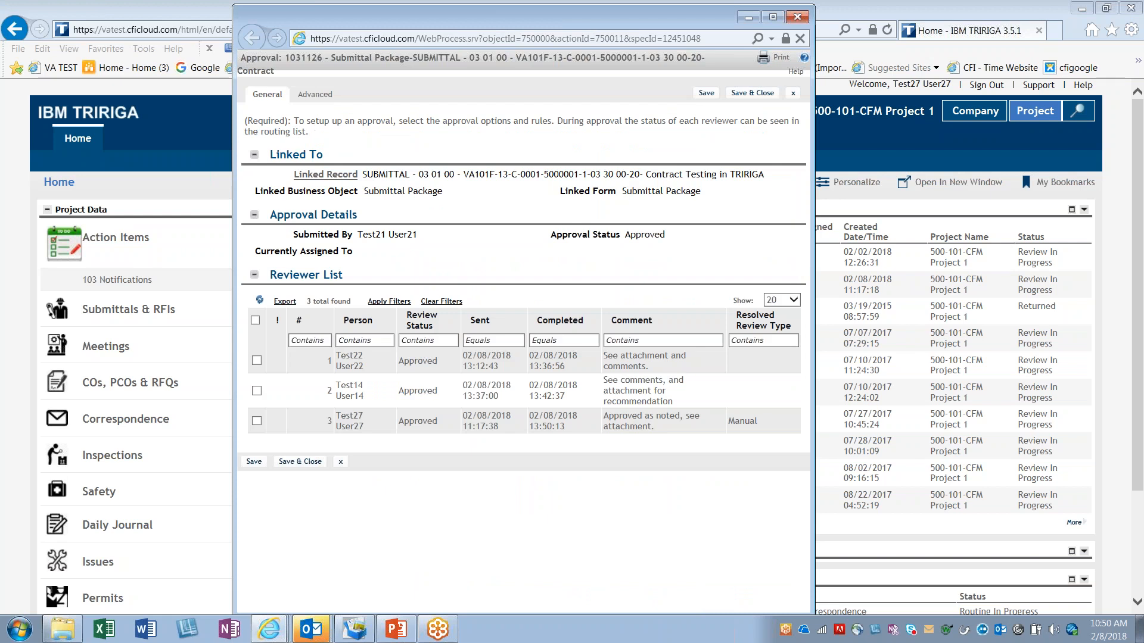
left_click_drag(547, 231, 722, 239)
left_click(709, 238)
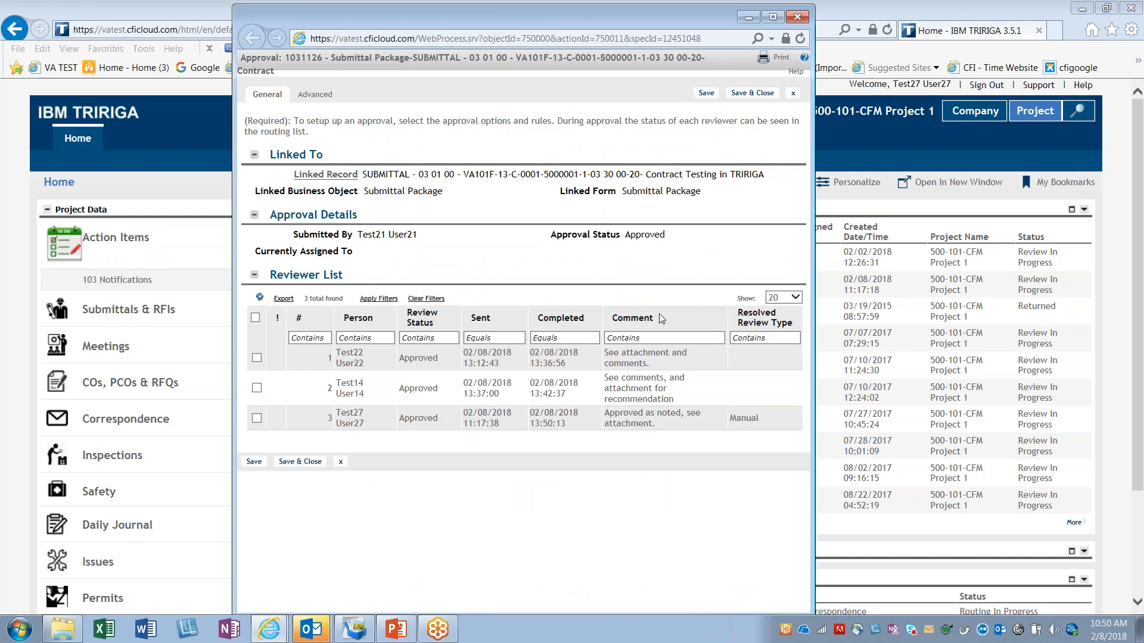
left_click_drag(671, 429, 604, 413)
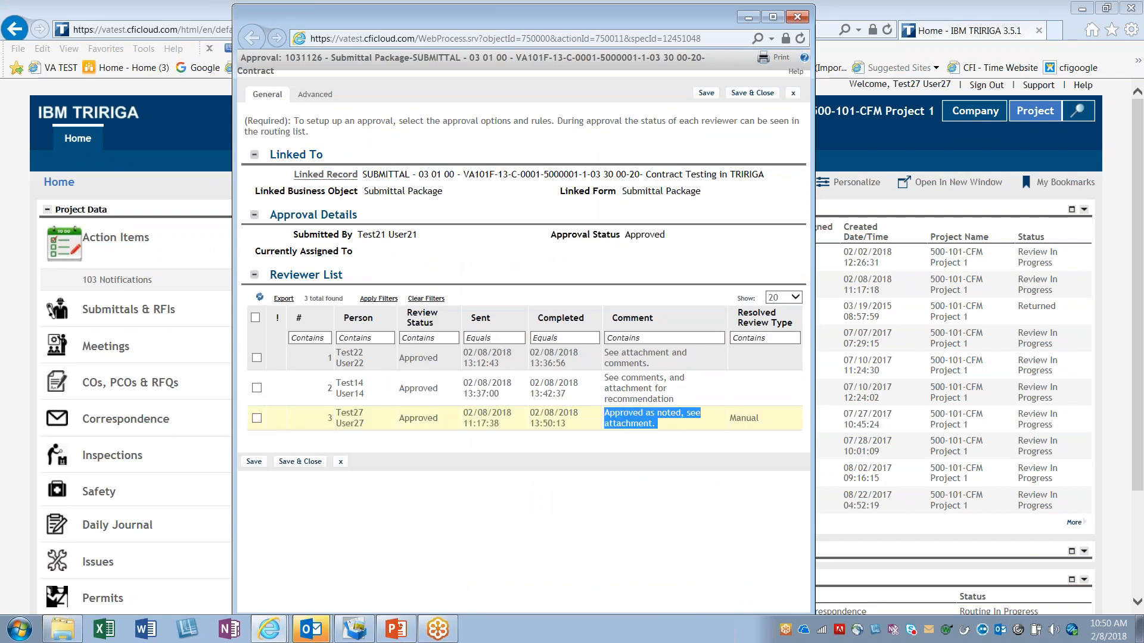
left_click(677, 437)
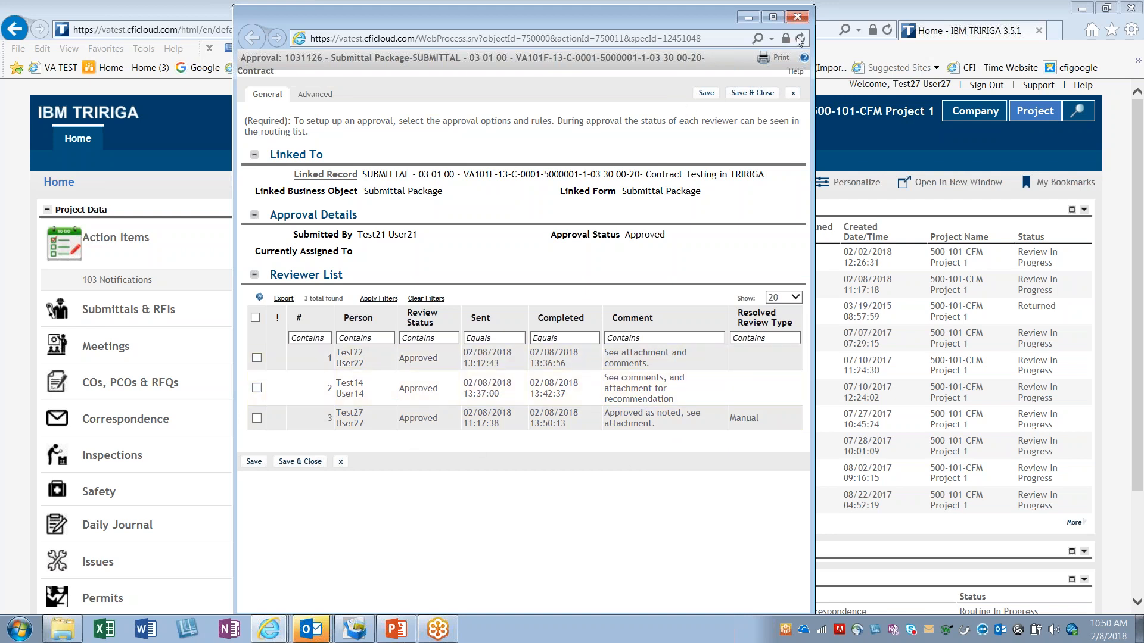
left_click(797, 18)
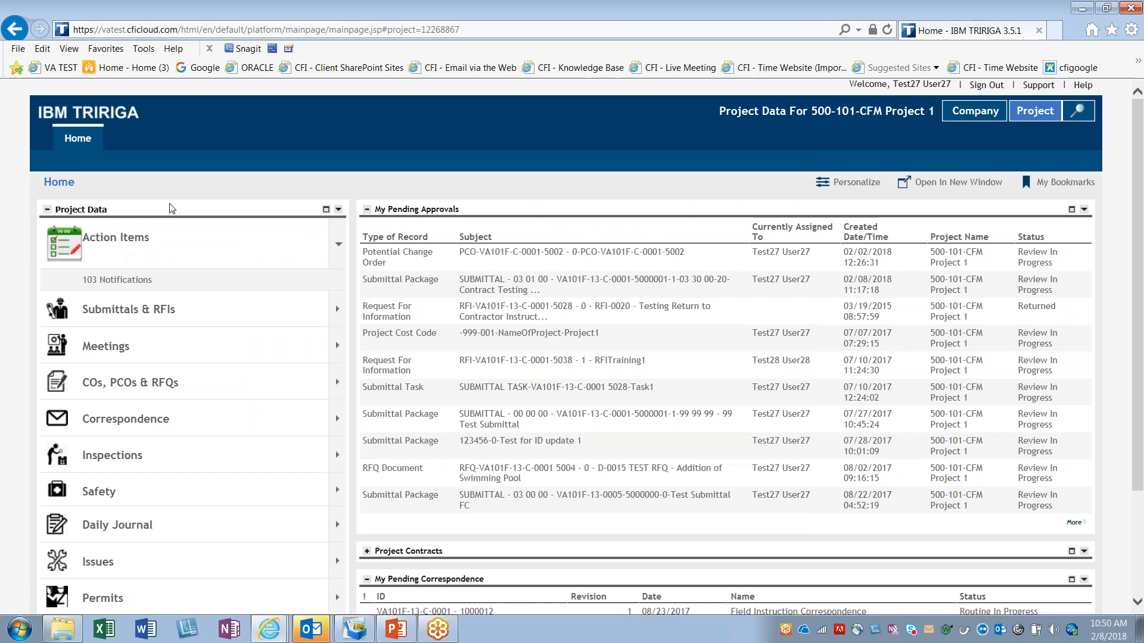
left_click(85, 143)
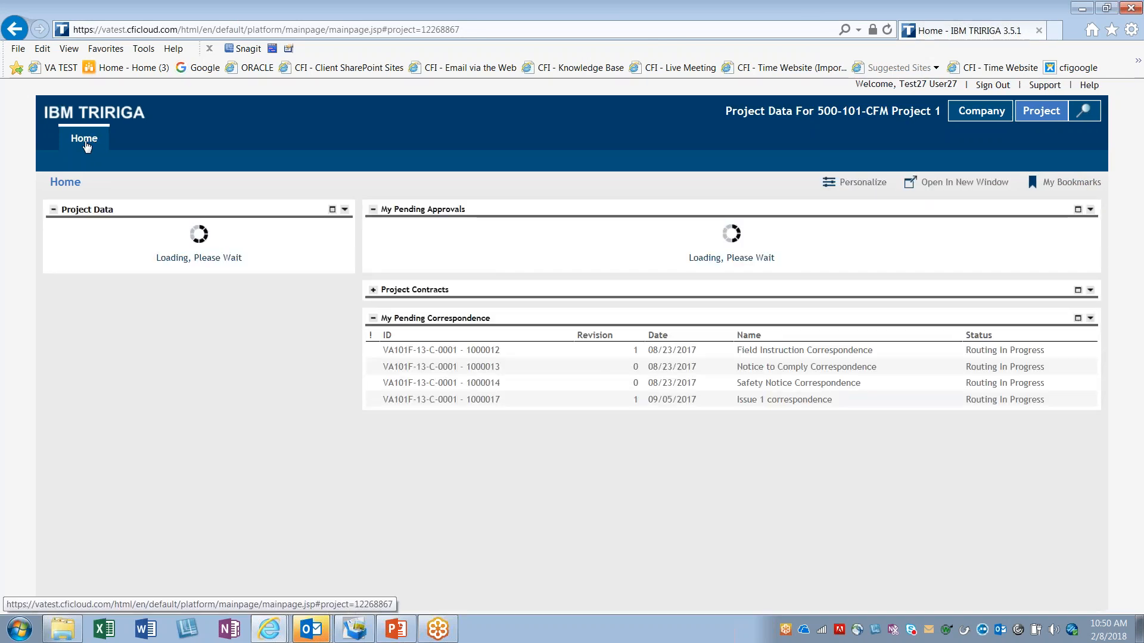